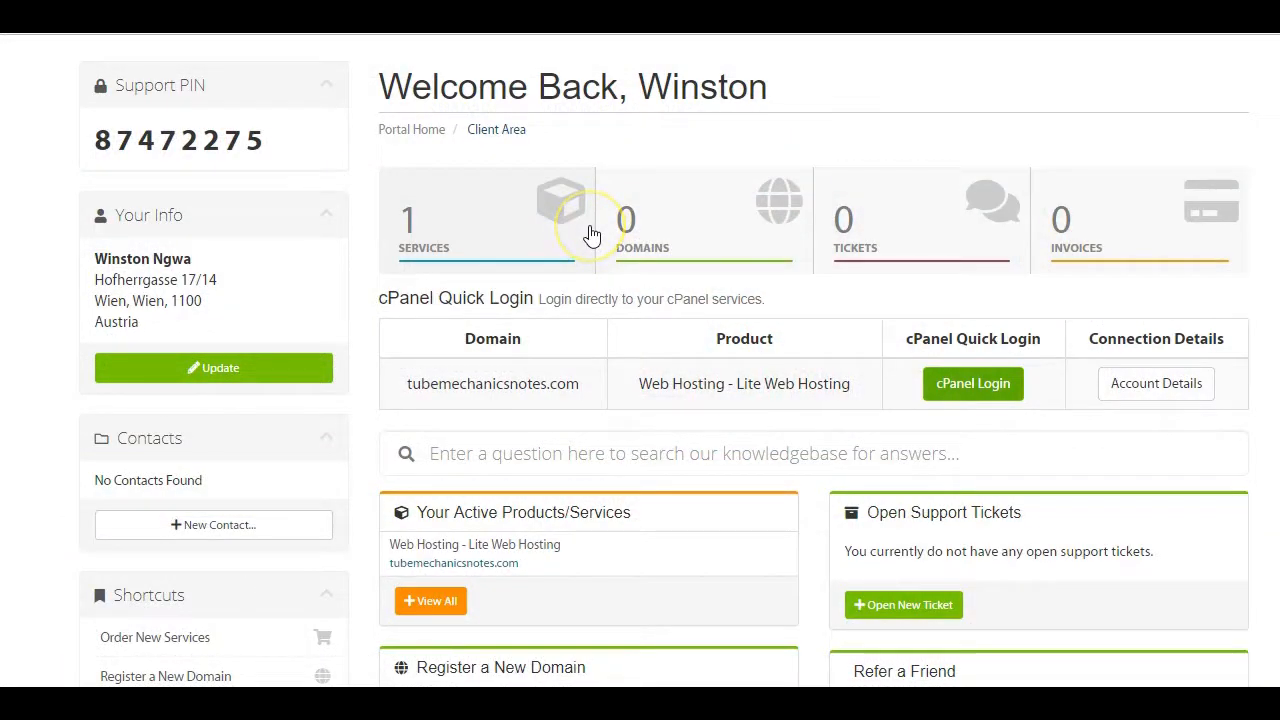
- Log in to cPanel for tubemechanicsnotes.com, search its functions for "add" and open Addon Domains
click(943, 386)
click(955, 390)
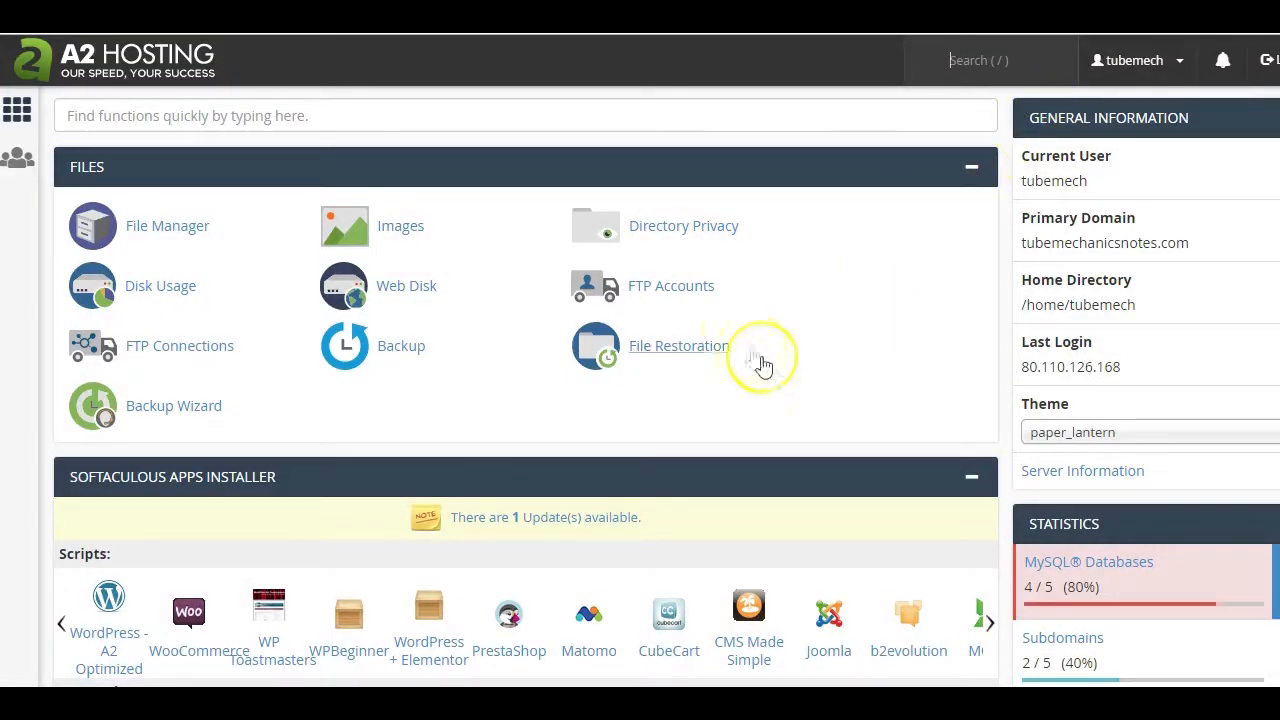
click(497, 120)
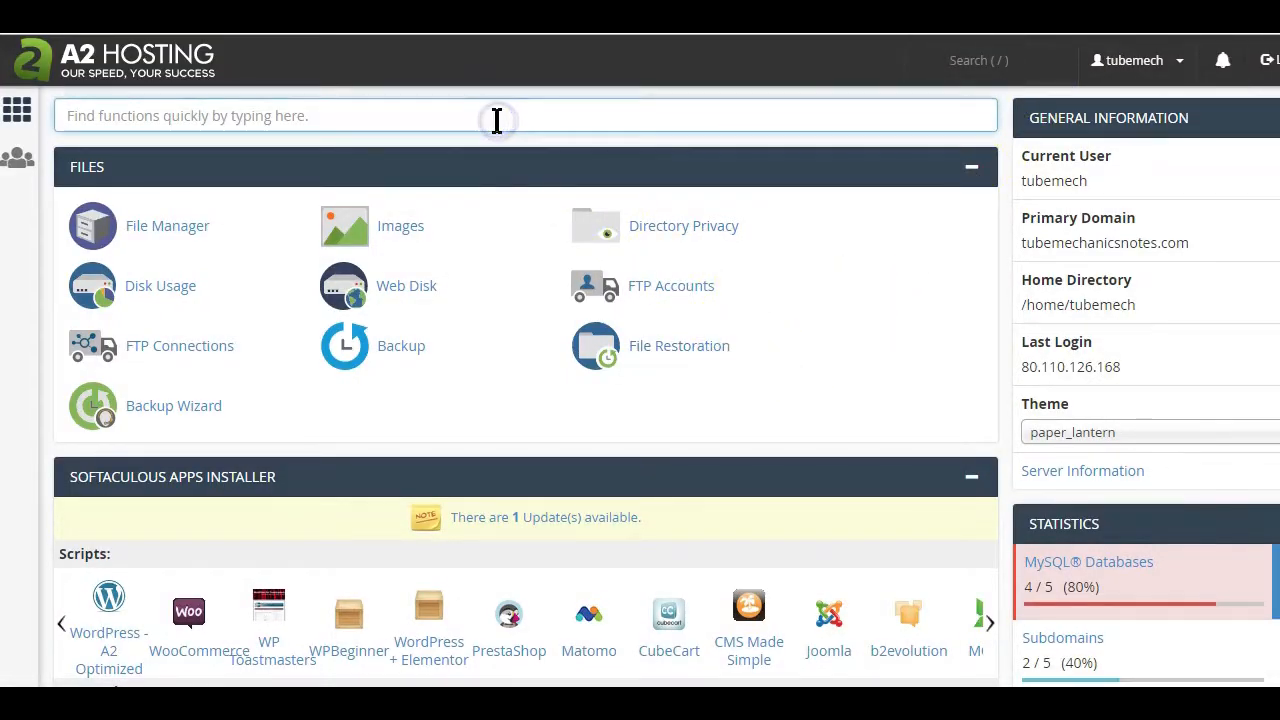
text(add)
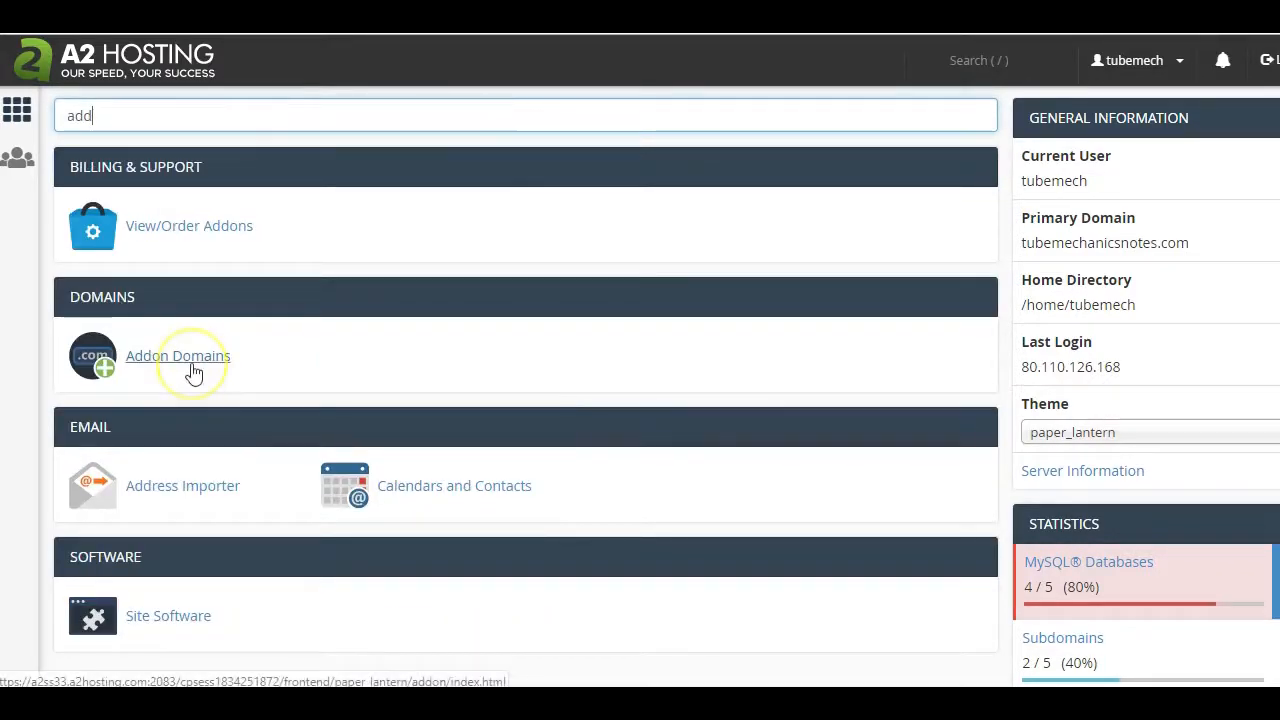
click(186, 369)
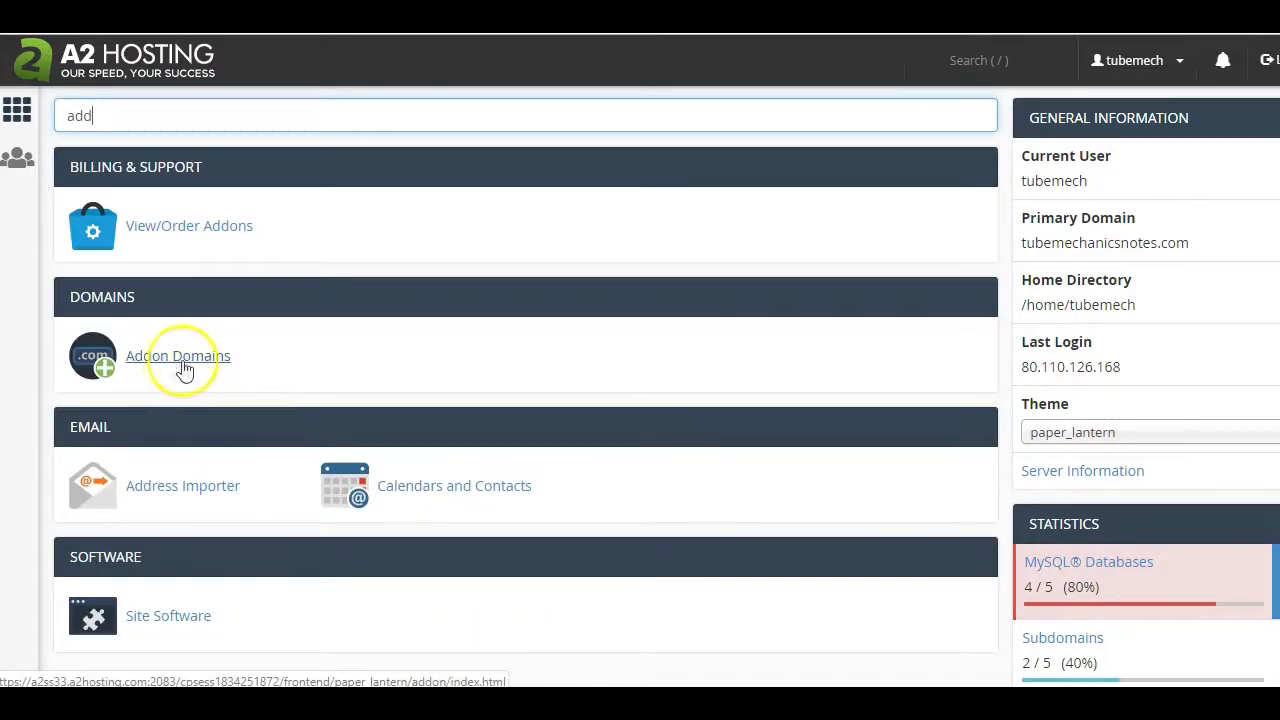
- Enter yourdomainname.com as the new addon domain and let the subdomain and document root fill in from it
click(430, 335)
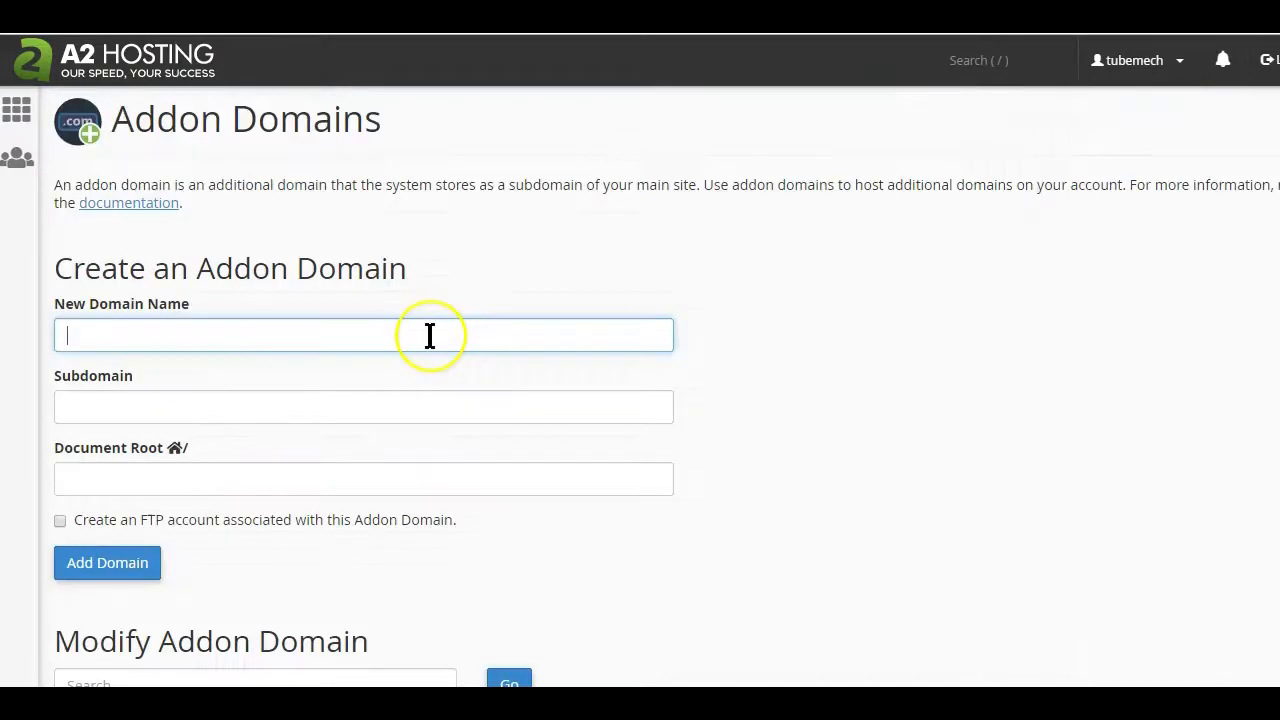
click(176, 335)
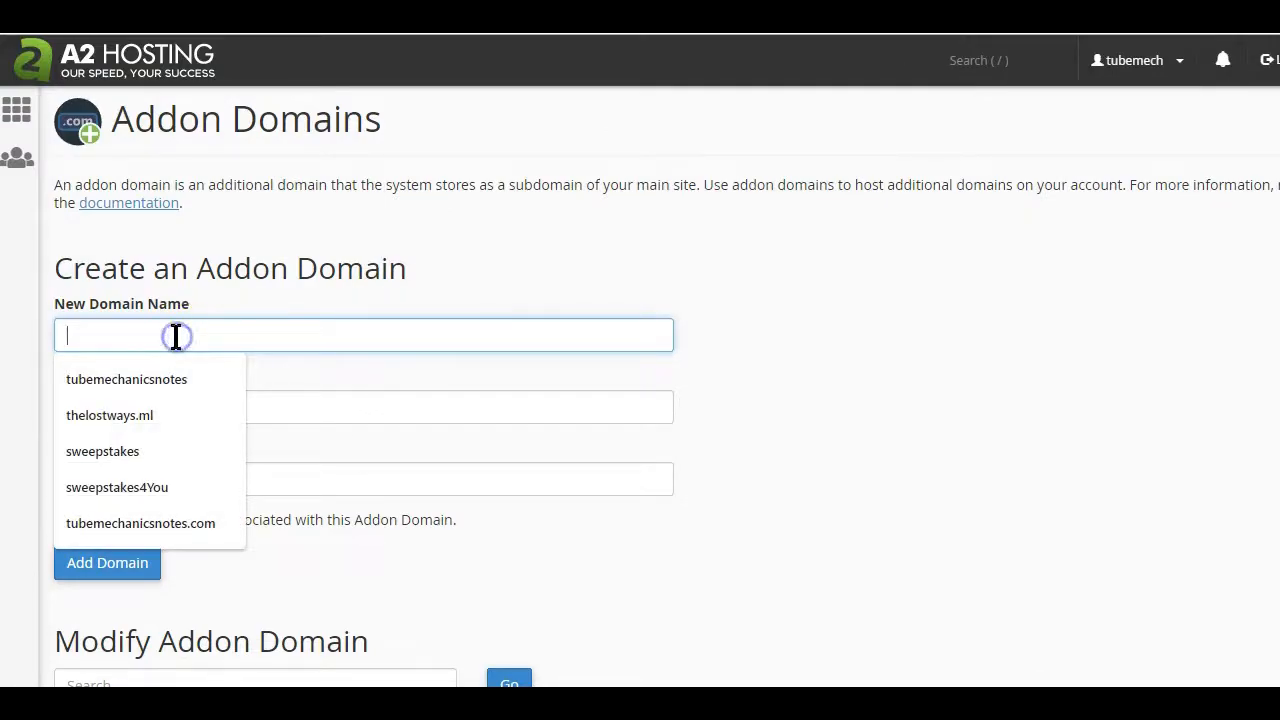
text(yourdomainname.com)
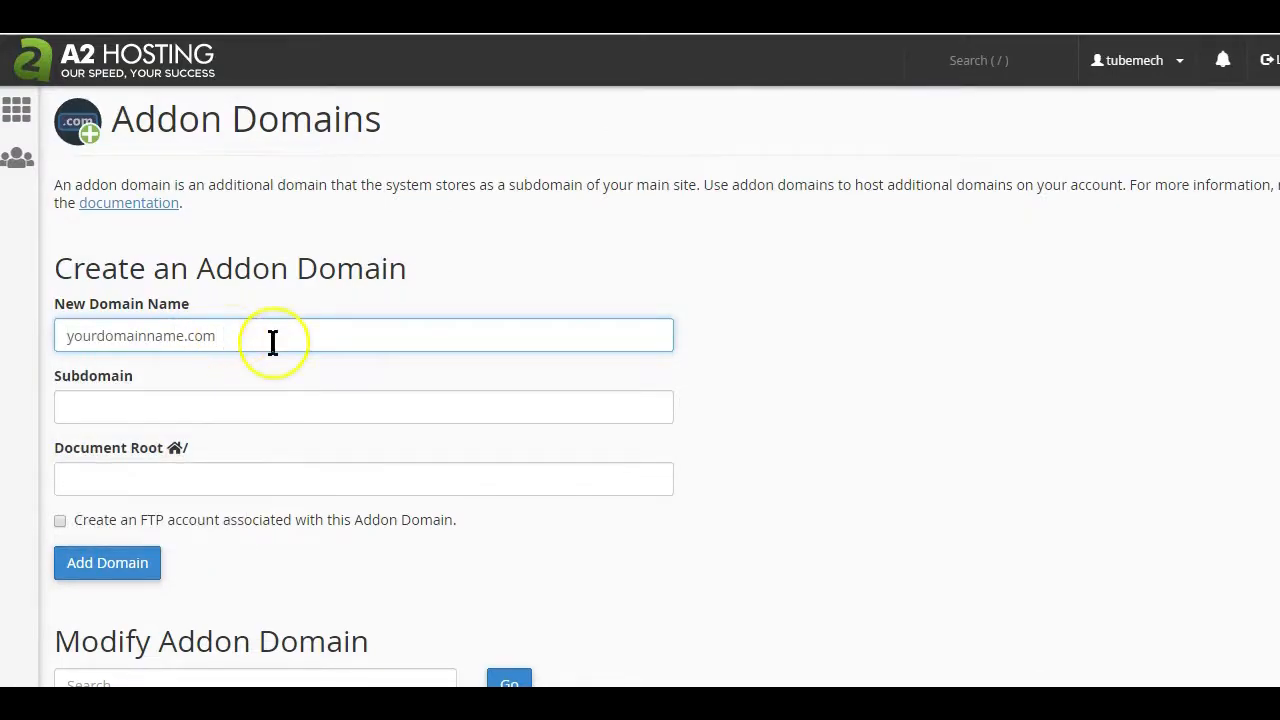
click(765, 392)
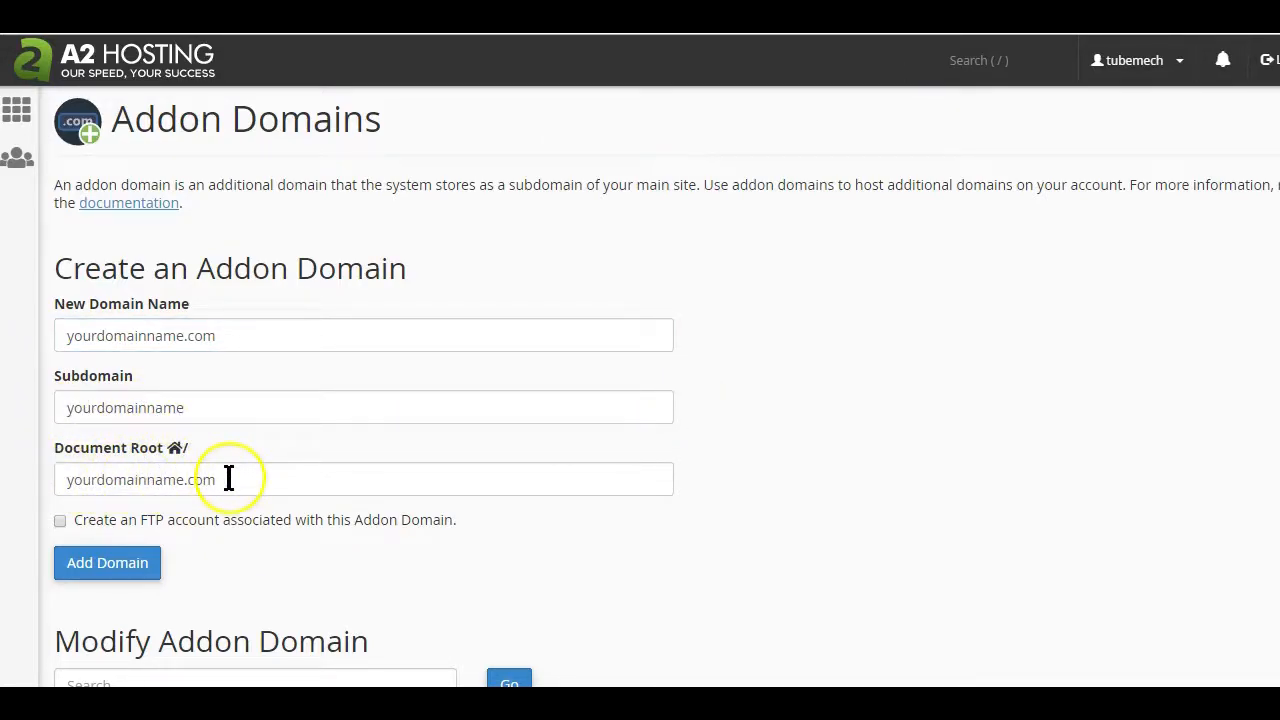
scroll(313, 407, down, 1)
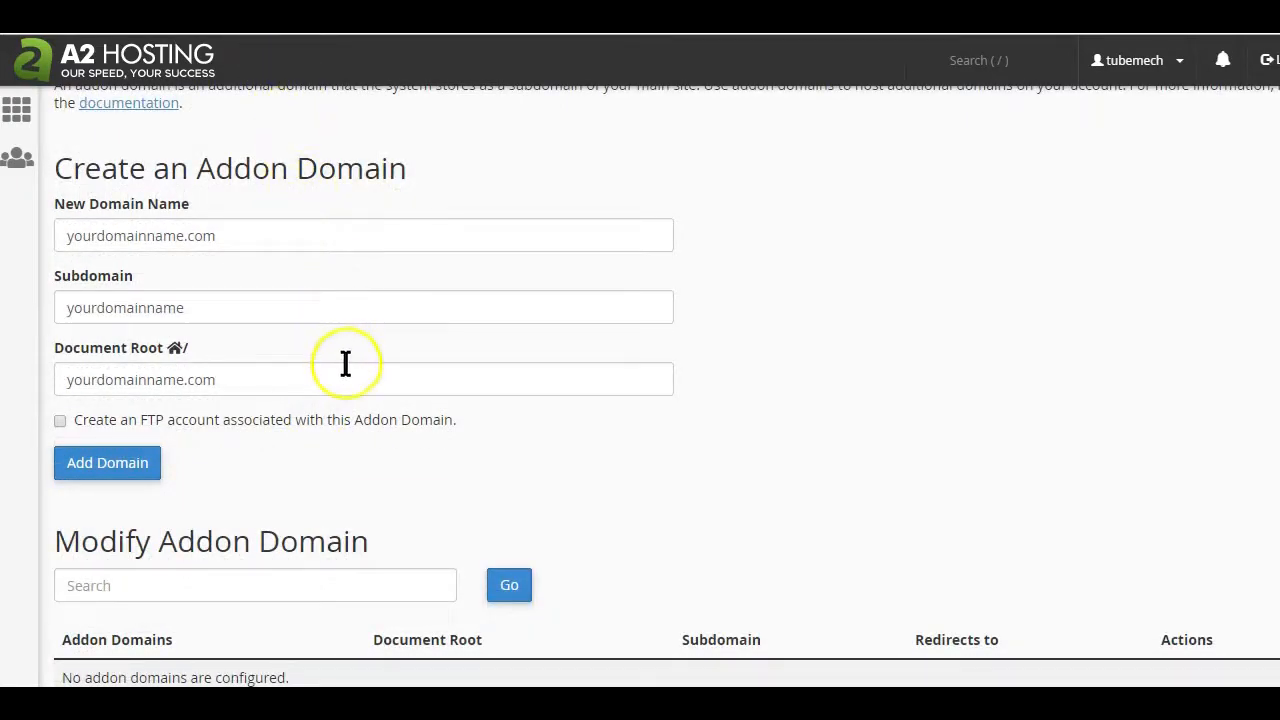
scroll(383, 350, up, 1)
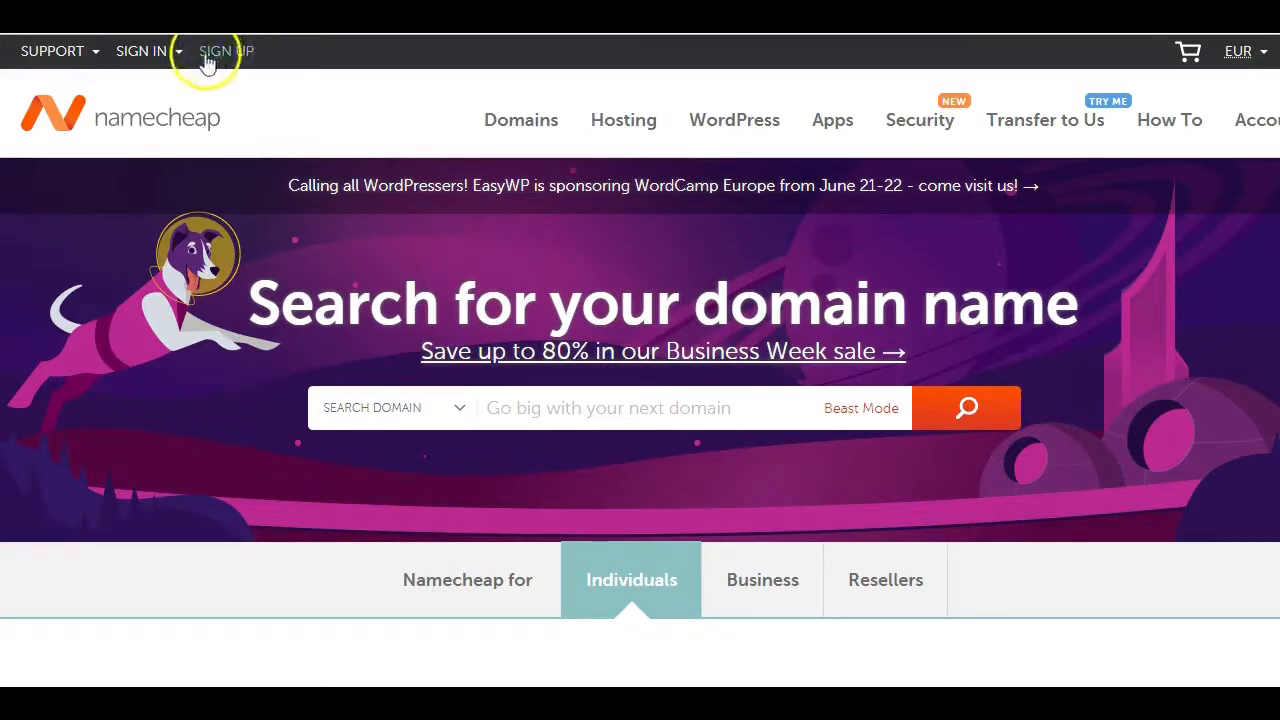
- Switch to Namecheap, sign in and open the management page of tubemechanicsnotes.com from the domain list
click(160, 51)
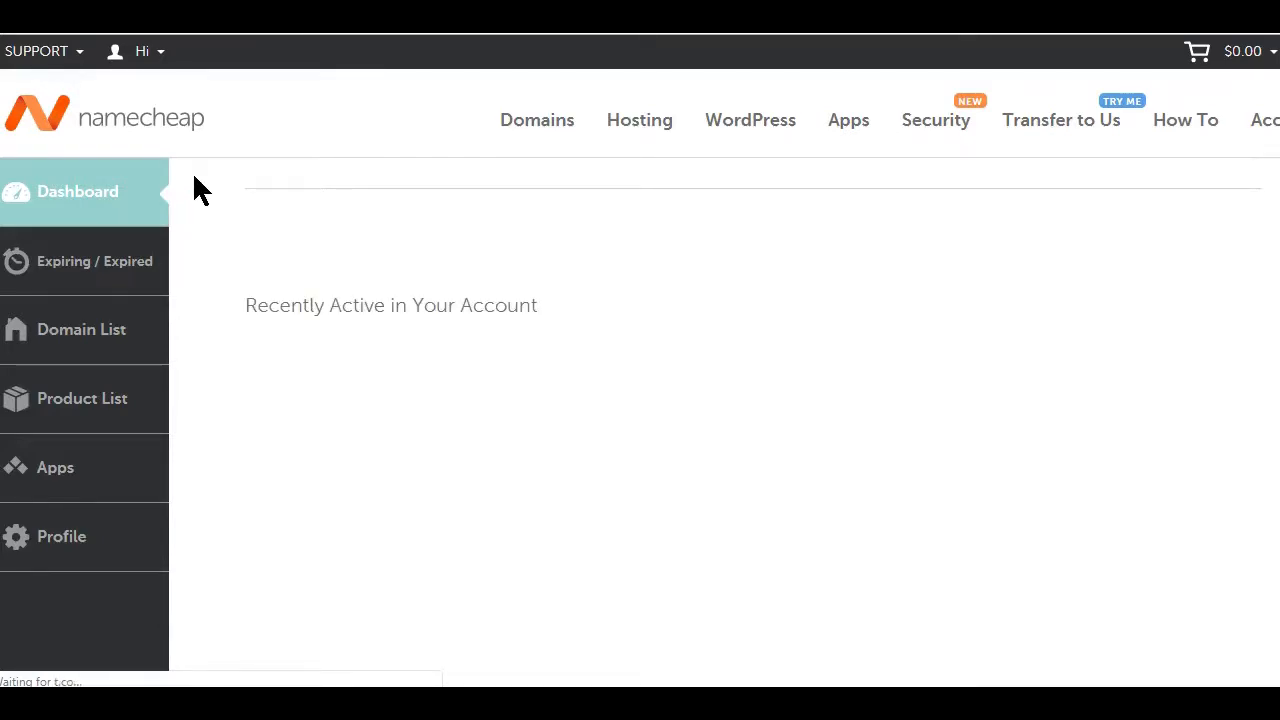
click(117, 316)
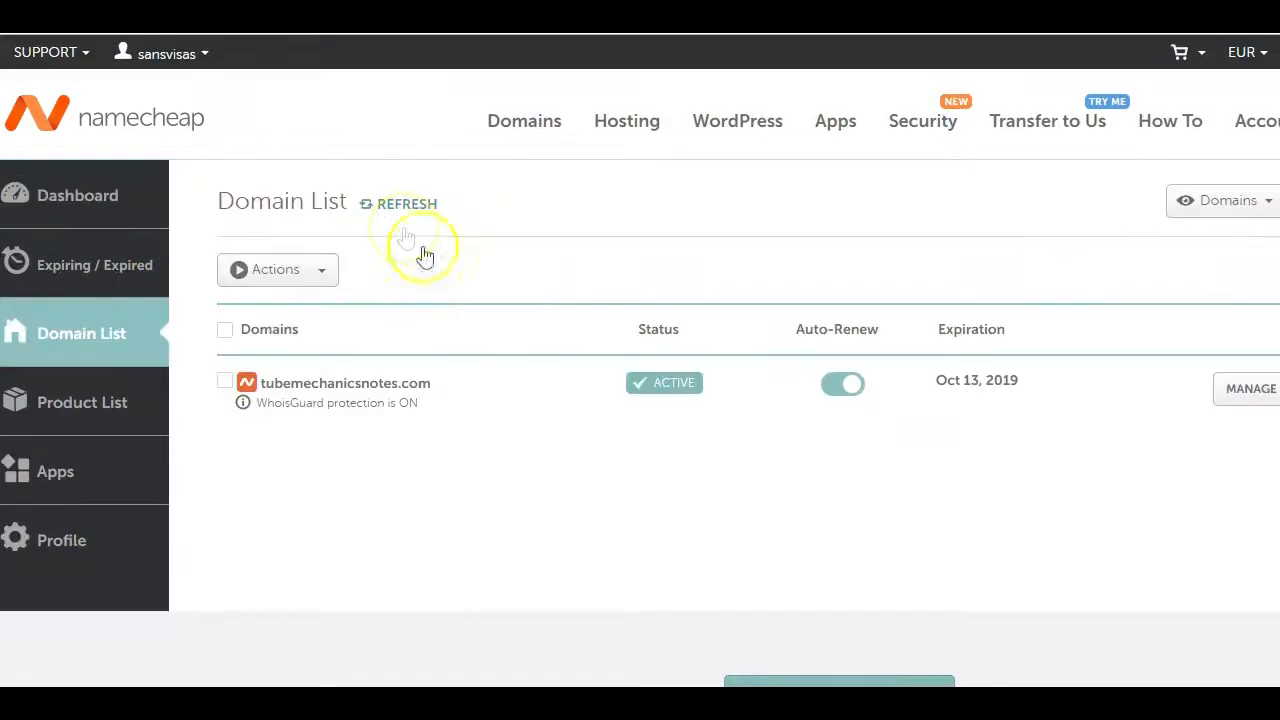
click(1266, 400)
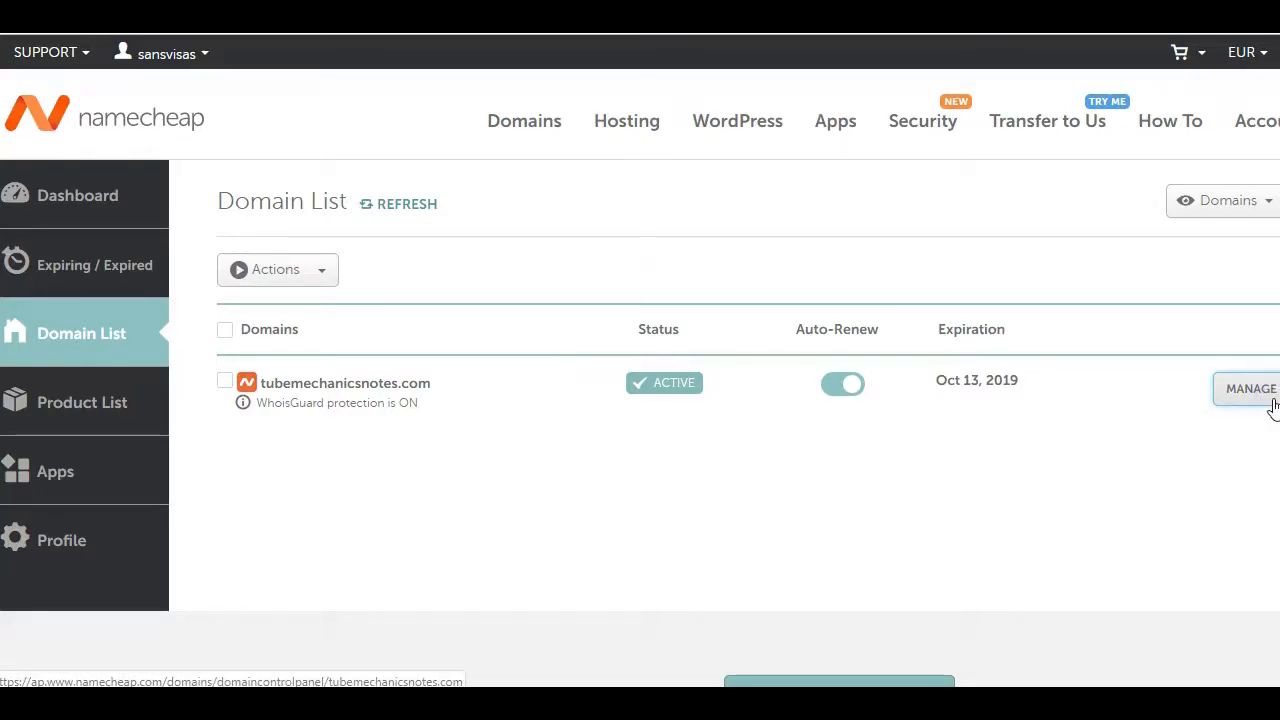
- Examine the domain's Custom DNS nameserver entries, highlighting the first and second ones
scroll(586, 318, down, 5)
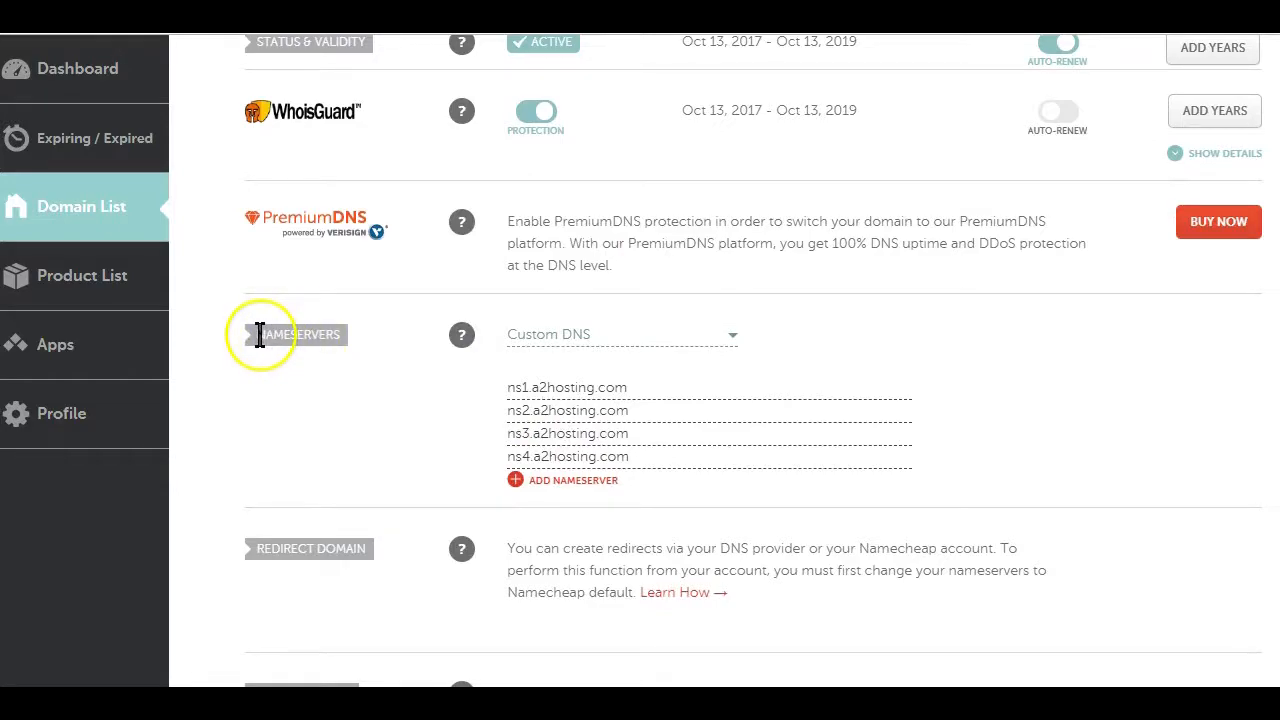
double_click(259, 335)
drag(506, 386, 621, 387)
drag(507, 411, 630, 411)
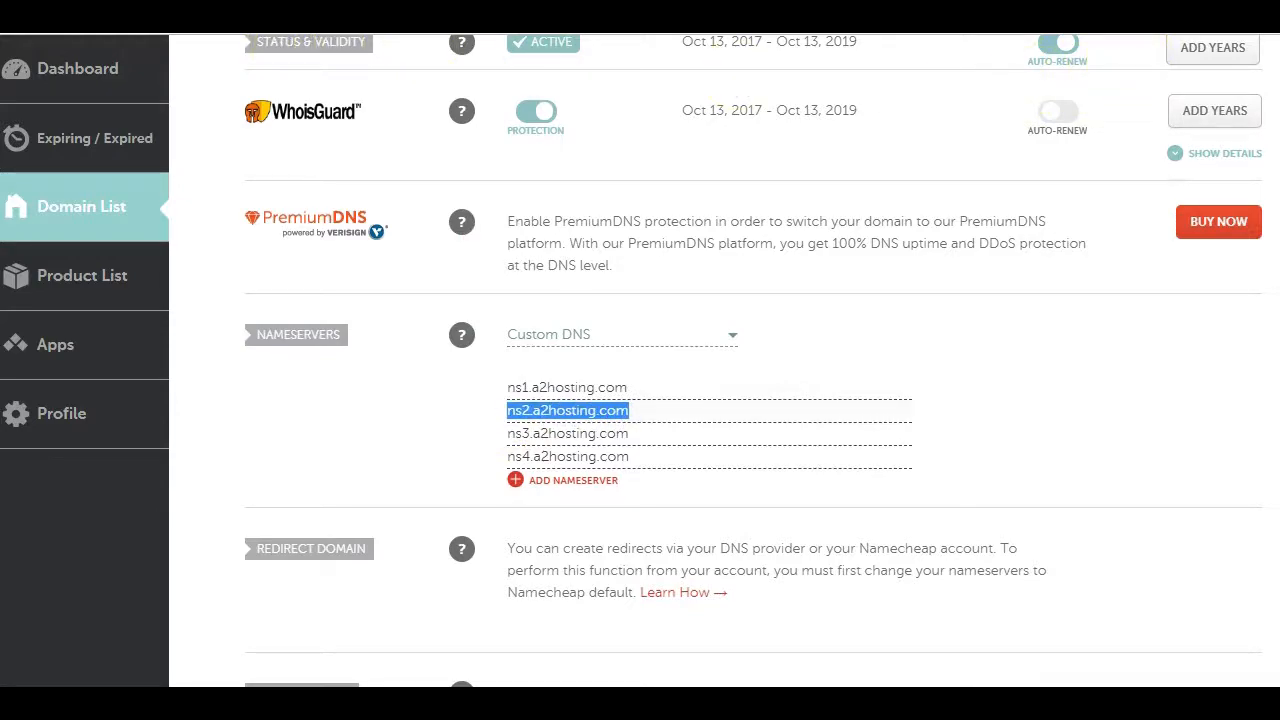
- Open the hosting account's connection details in the A2 Hosting client area and compare its first two nameservers with the Namecheap entries
click(1110, 8)
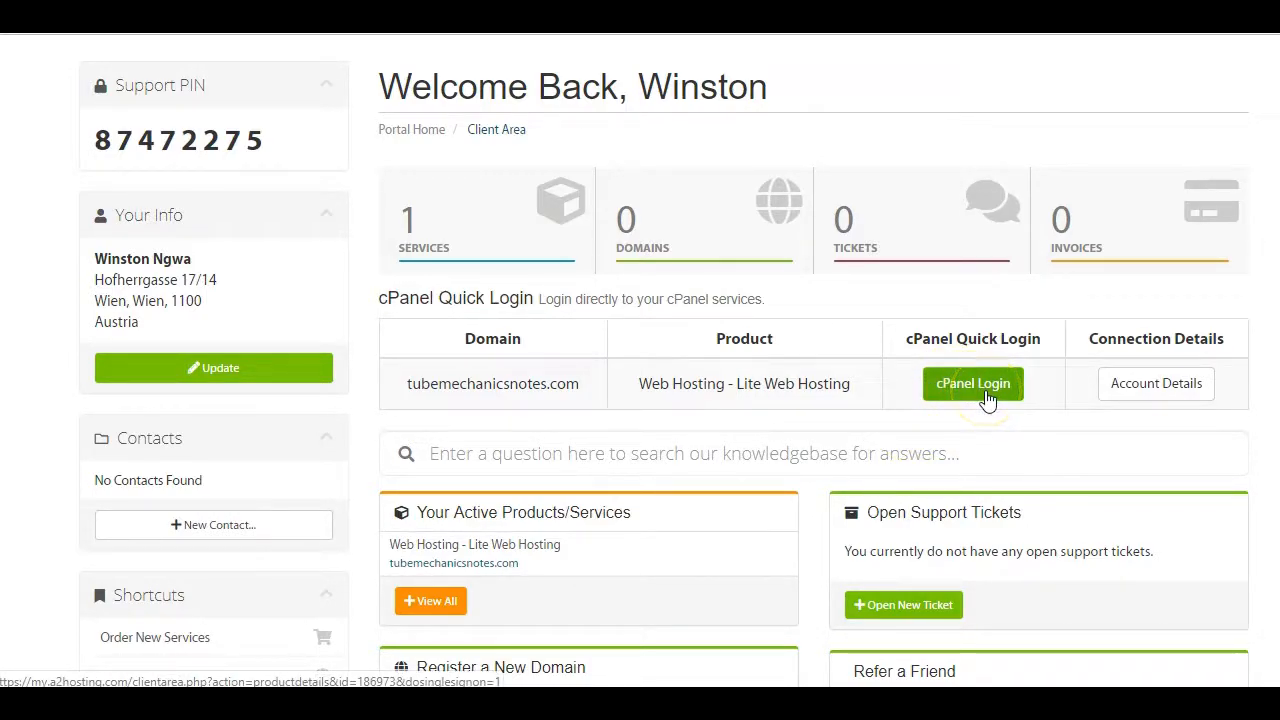
click(1165, 393)
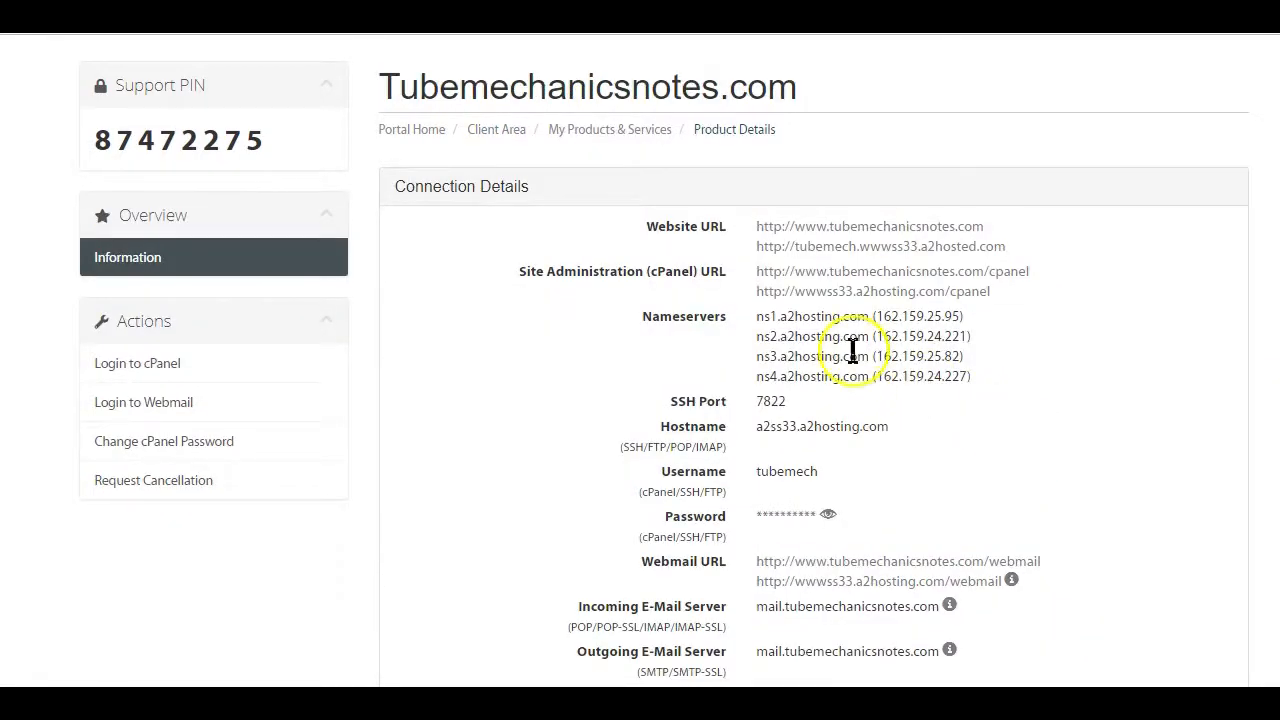
drag(754, 316, 962, 316)
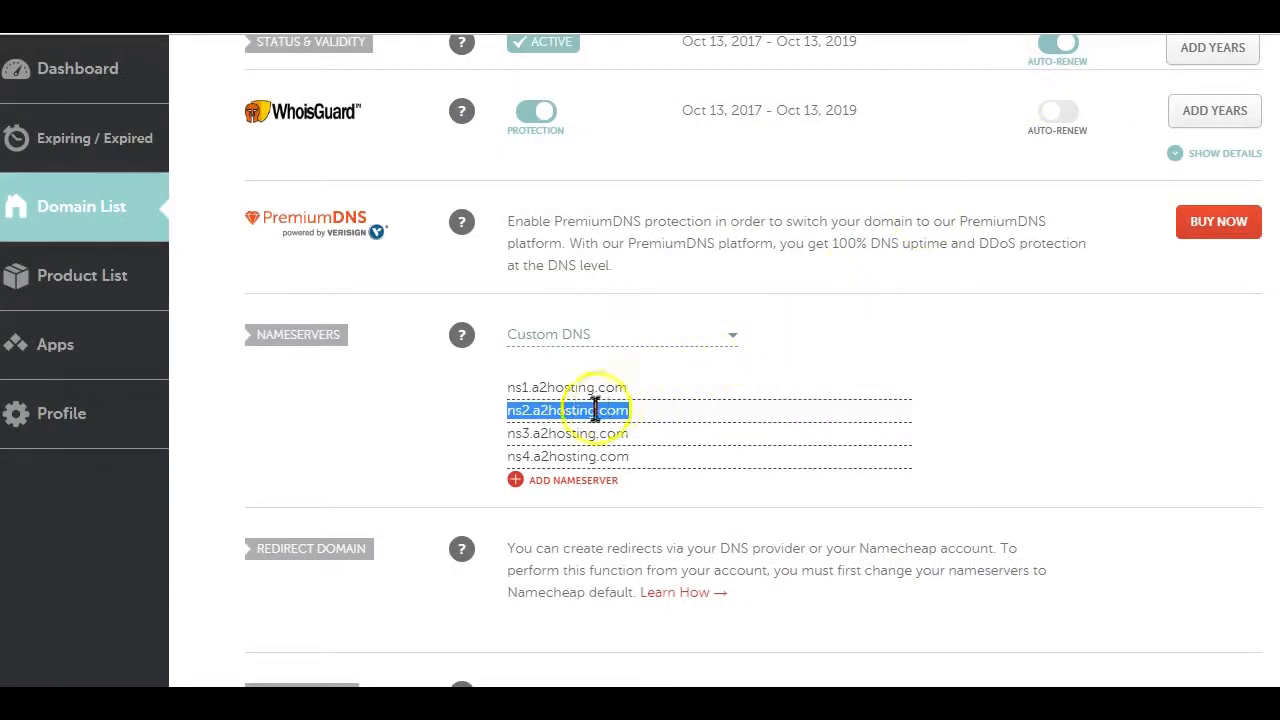
drag(508, 388, 645, 390)
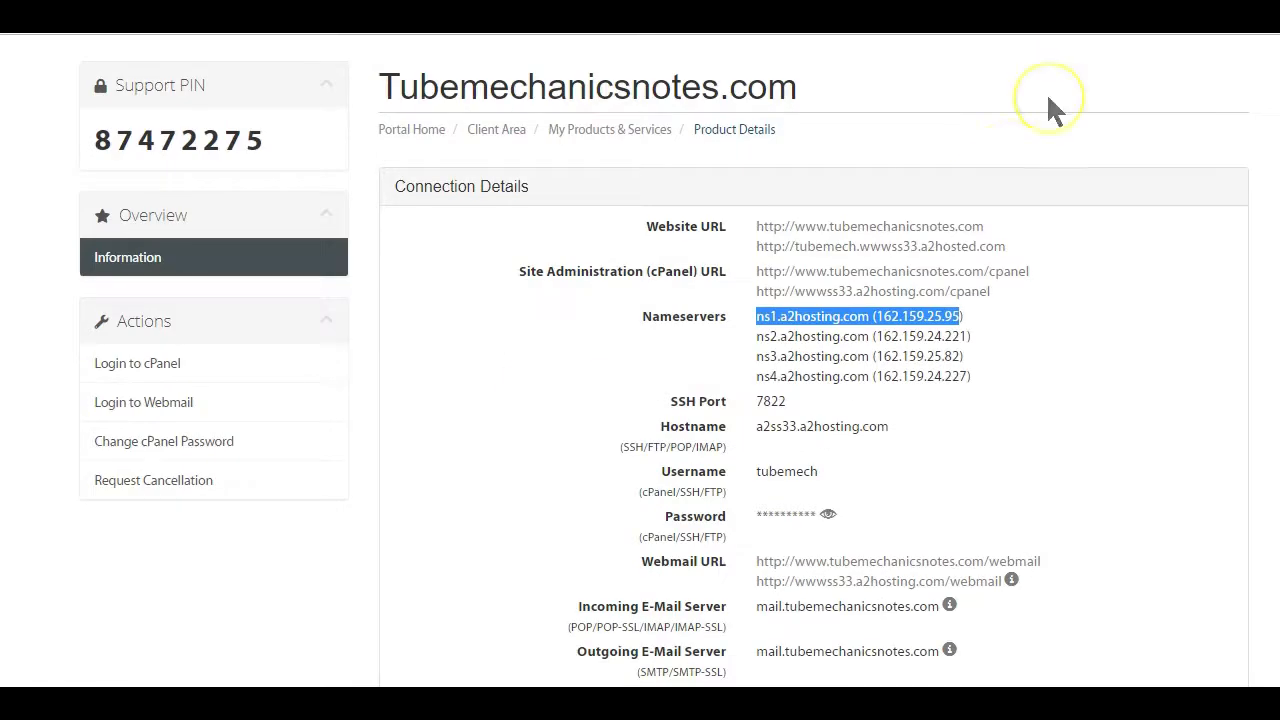
drag(963, 316, 869, 336)
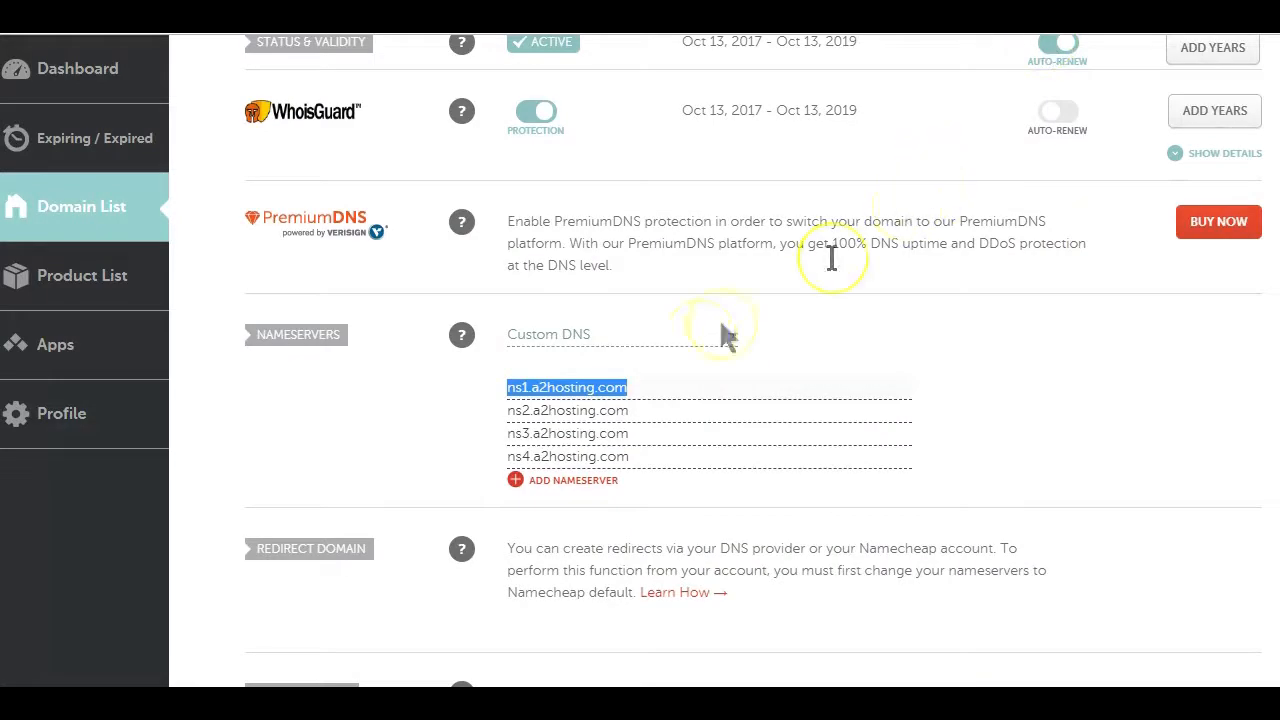
drag(508, 410, 640, 410)
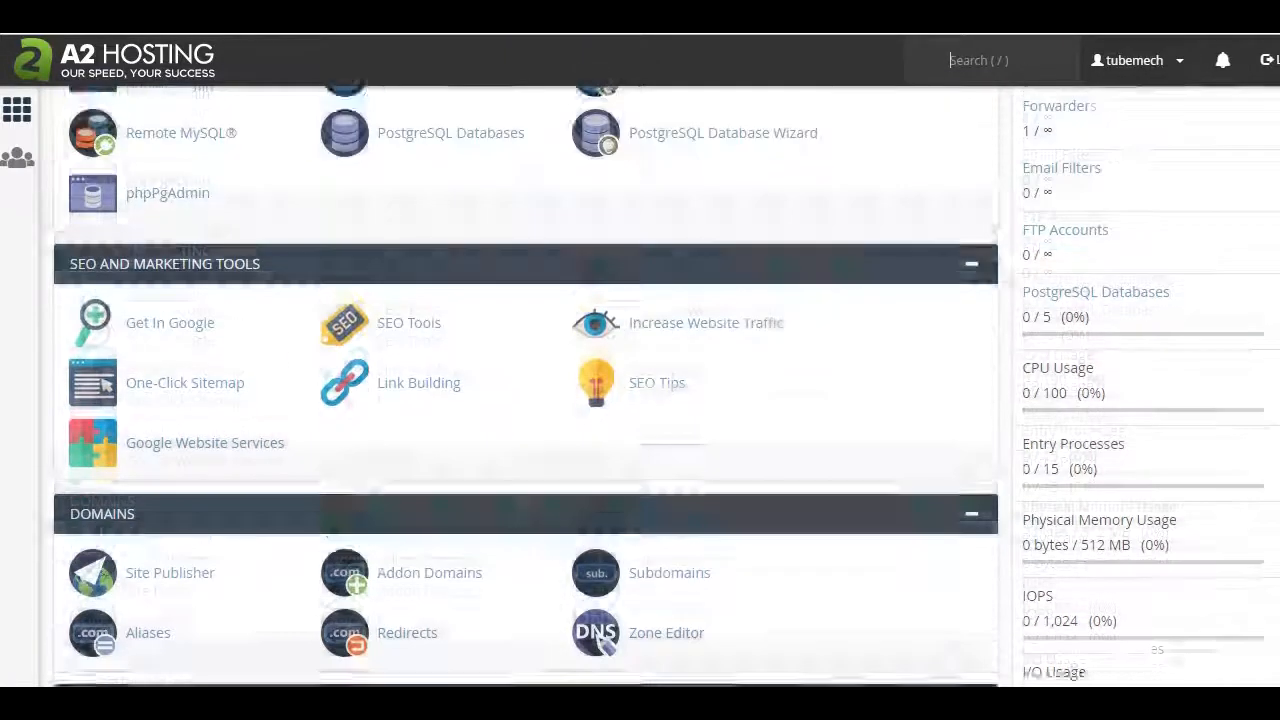
- Switch to the cPanel home page and open the install form for WordPress - A2 Optimized from the Softaculous scripts
scroll(525, 384, up, 5)
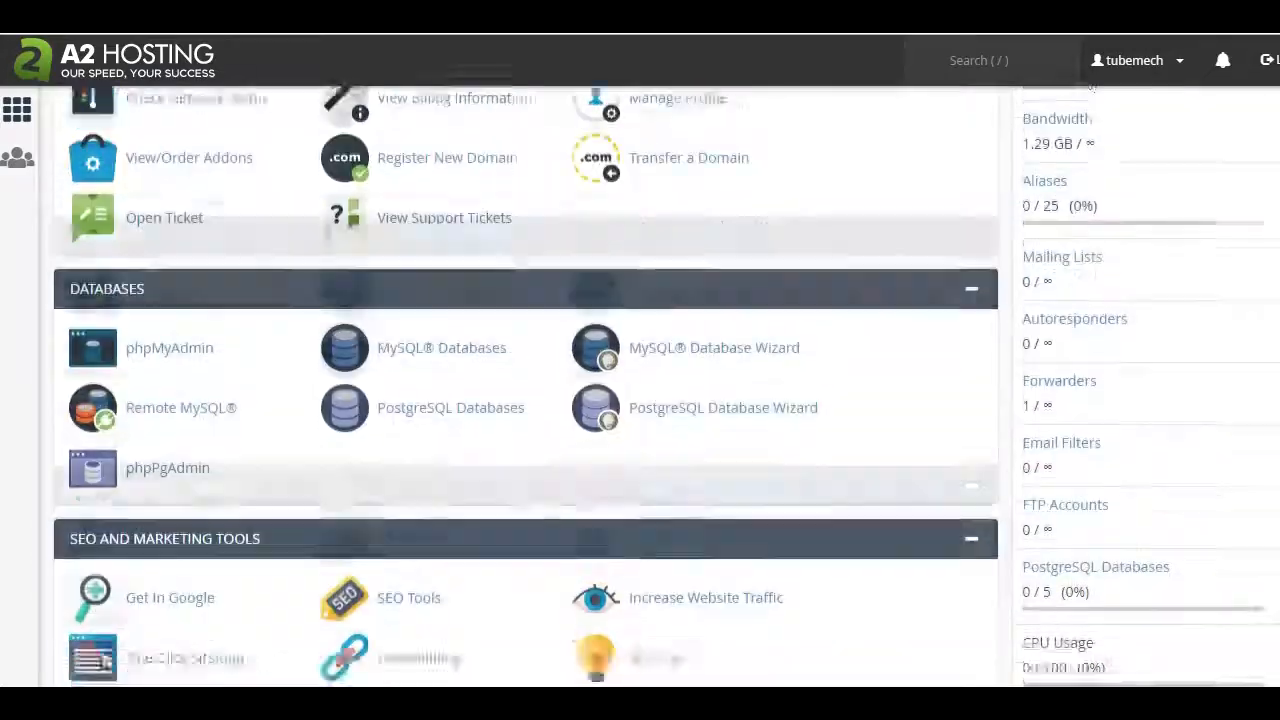
scroll(525, 384, up, 3)
scroll(525, 384, down, 3)
scroll(525, 384, up, 6)
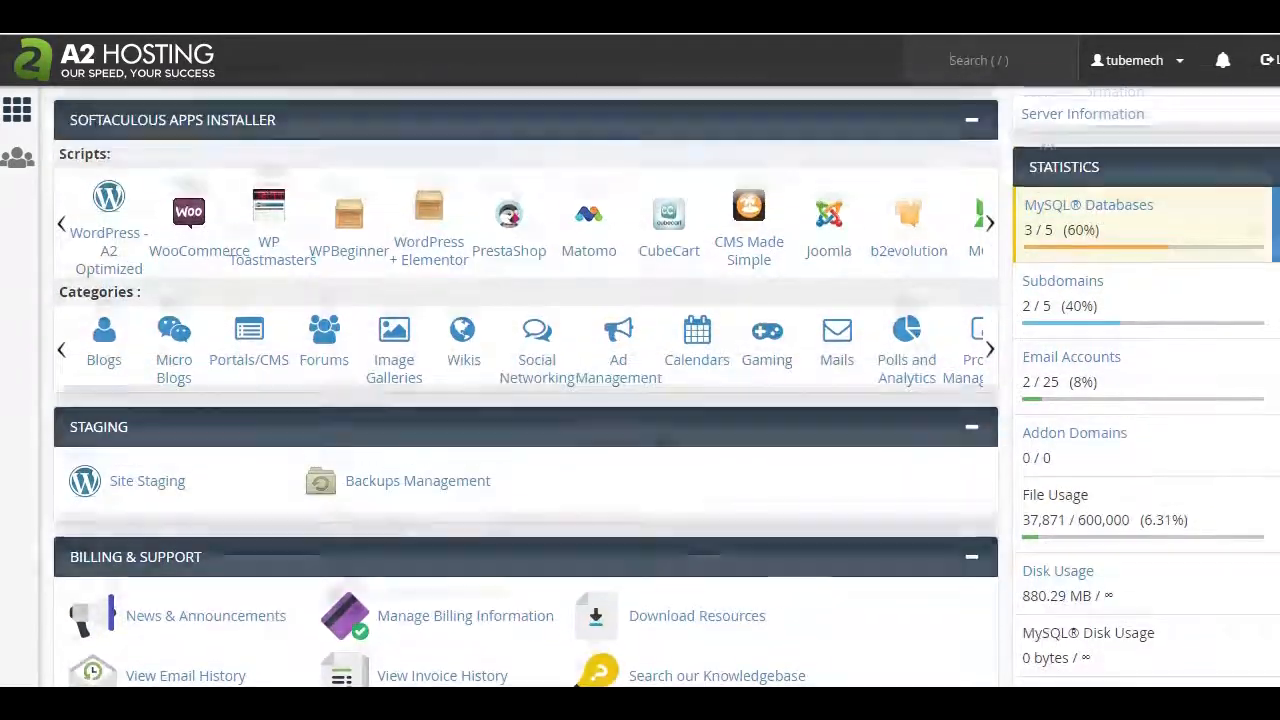
scroll(525, 384, up, 1)
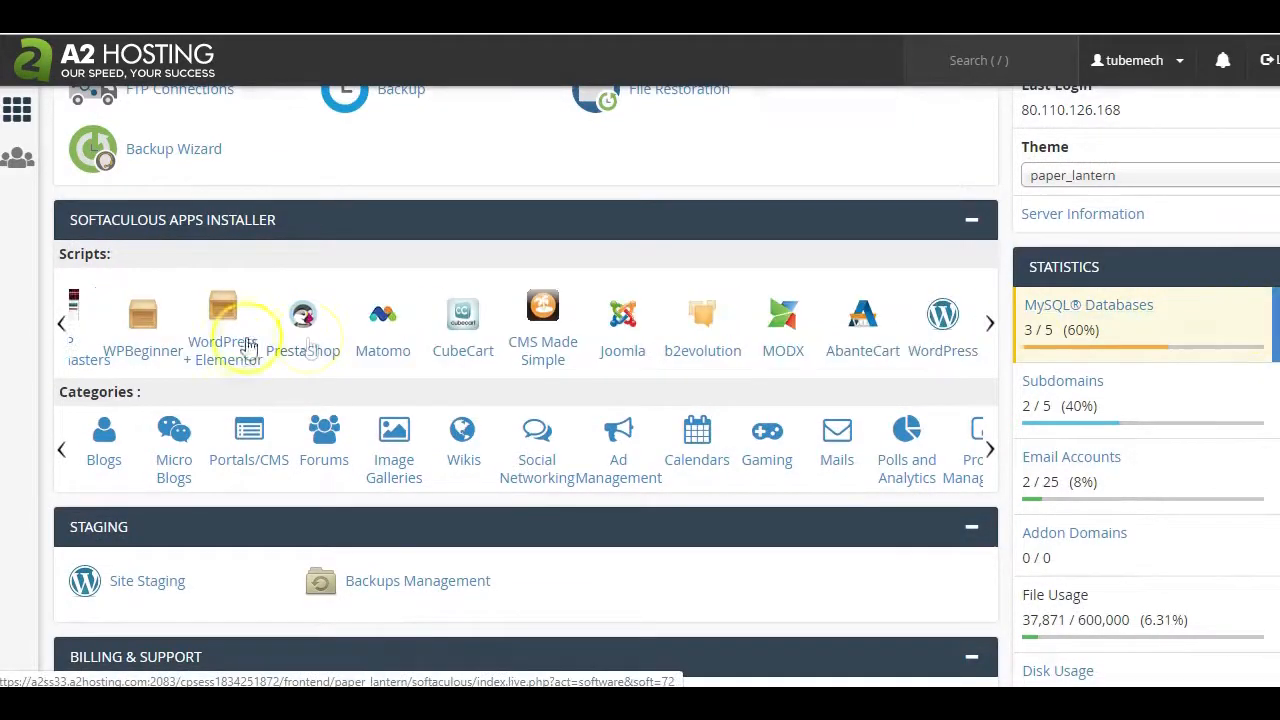
mouse_move(60, 322)
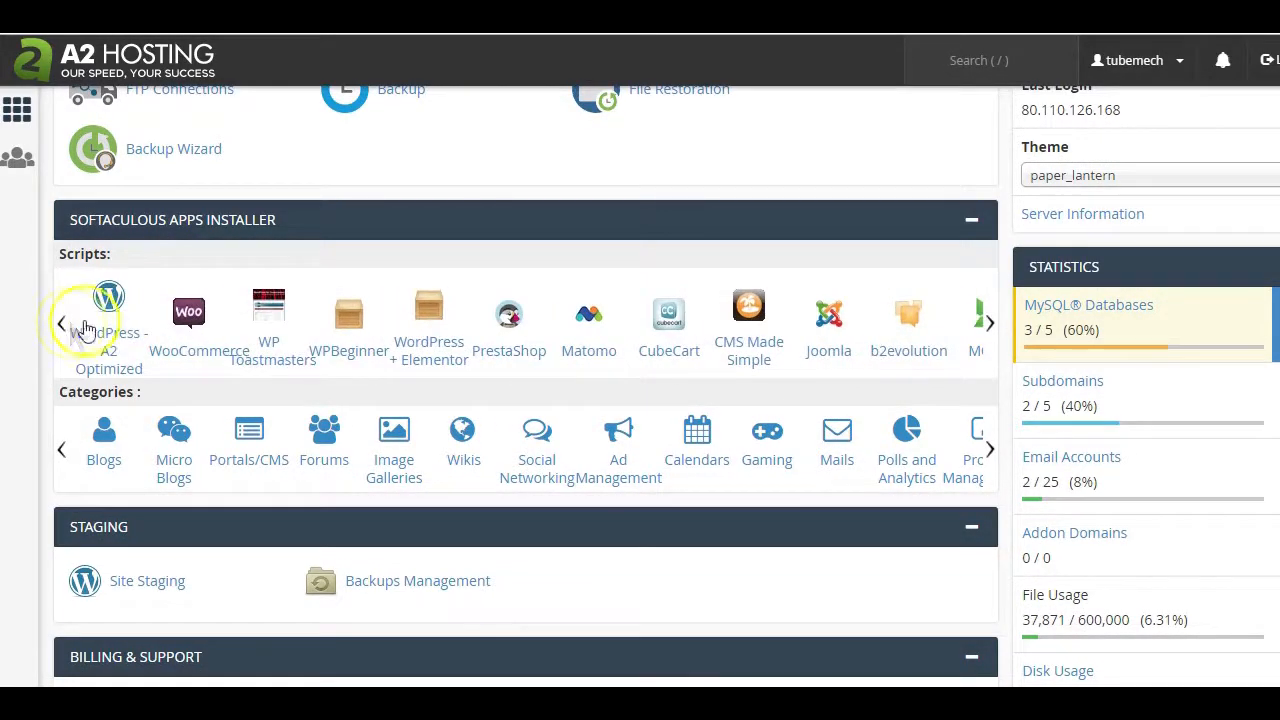
click(107, 322)
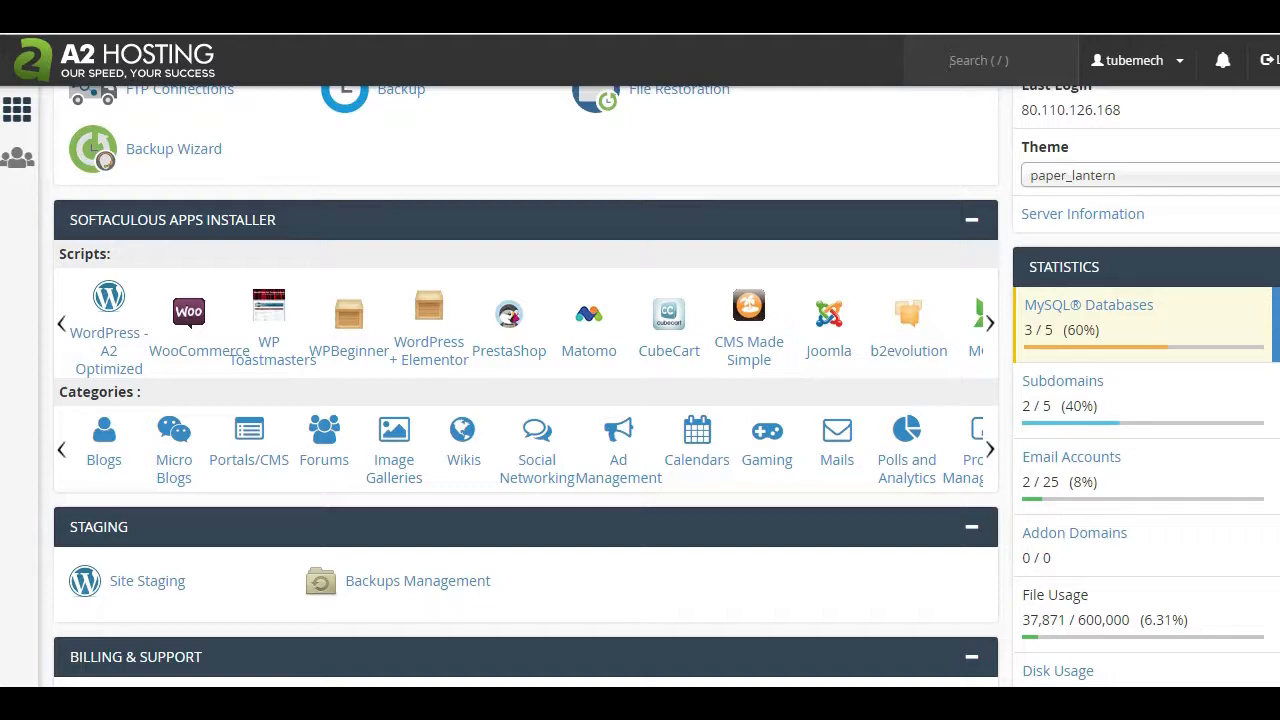
click(107, 296)
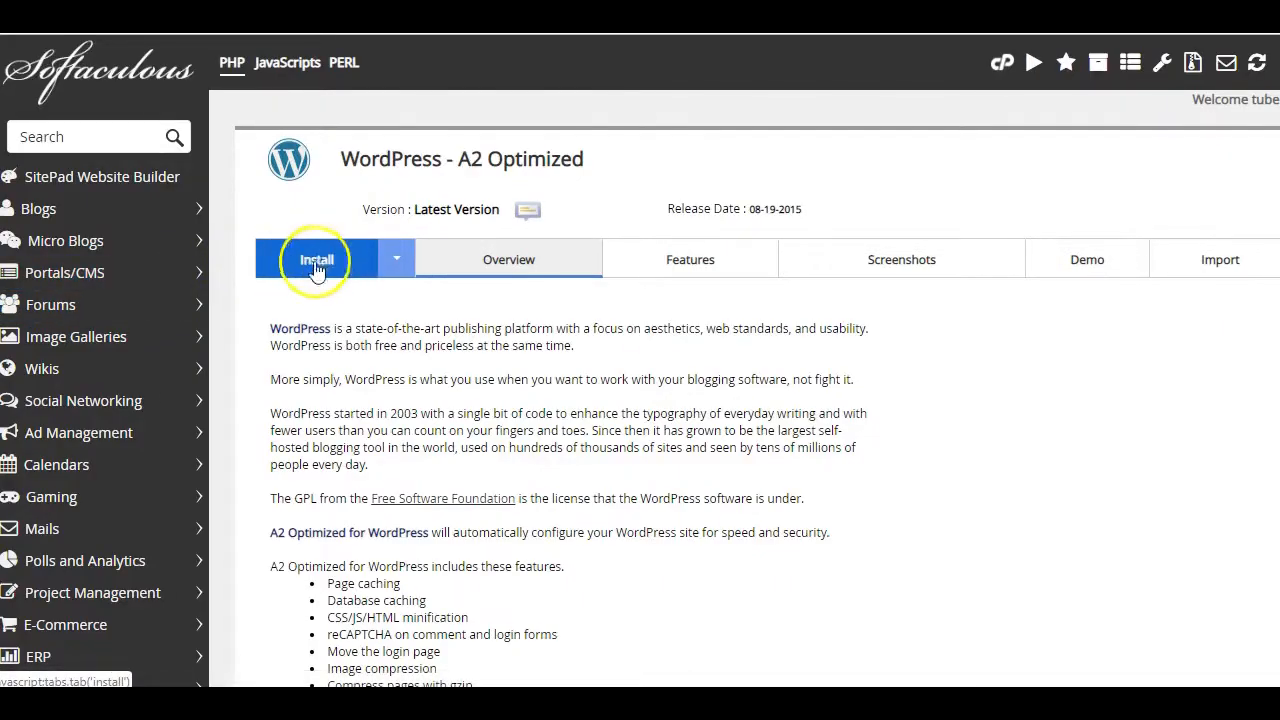
click(316, 262)
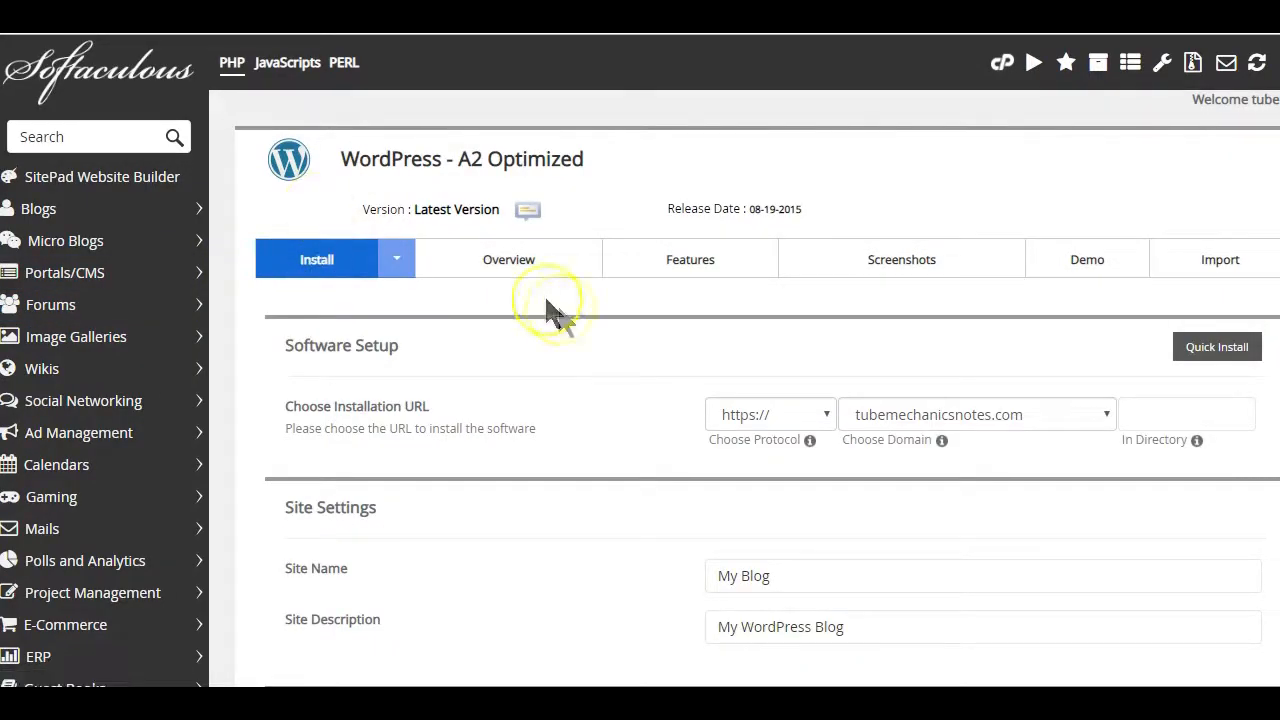
- Review the domains offered for the WordPress installation URL, keeping tubemechanicsnotes.com selected
scroll(563, 318, down, 2)
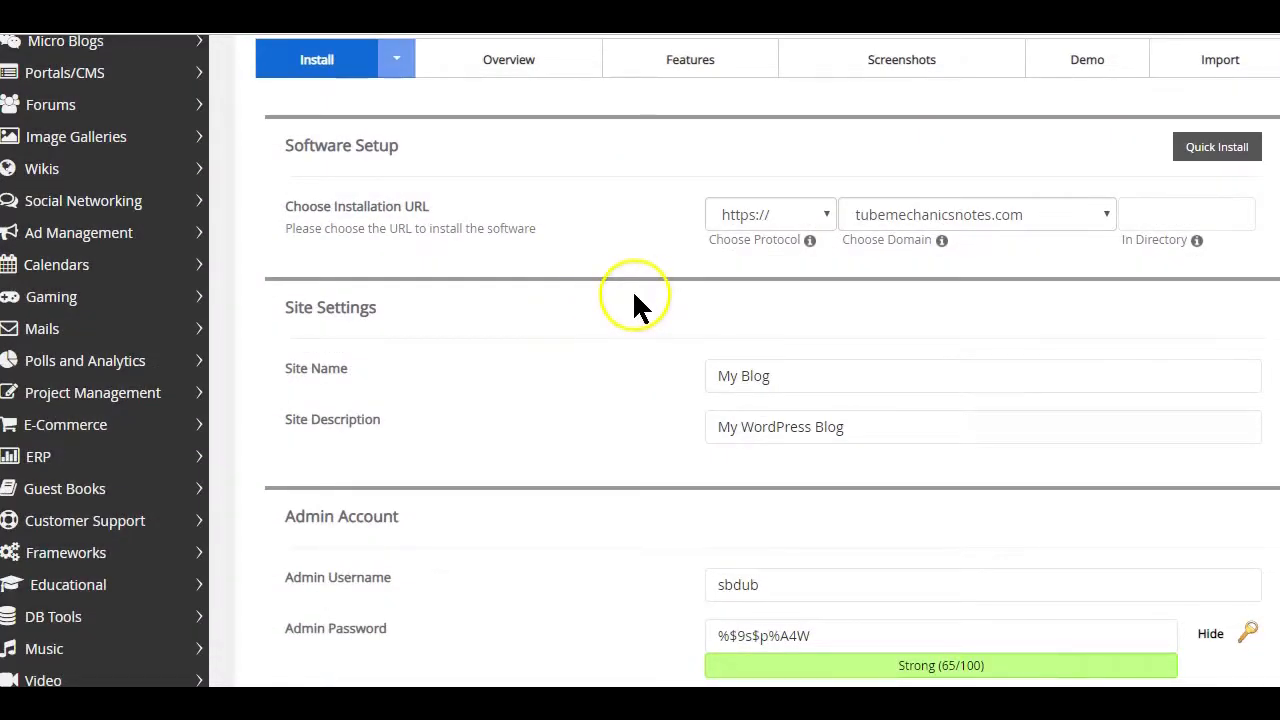
click(955, 214)
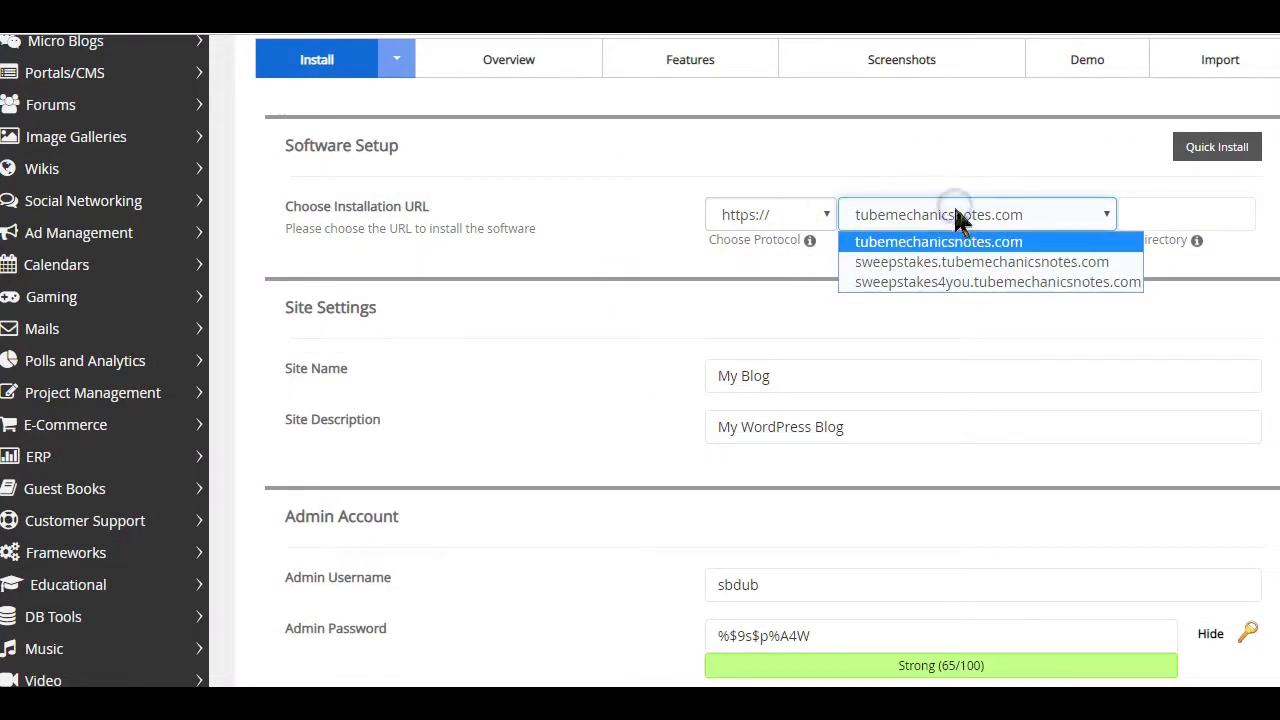
click(597, 180)
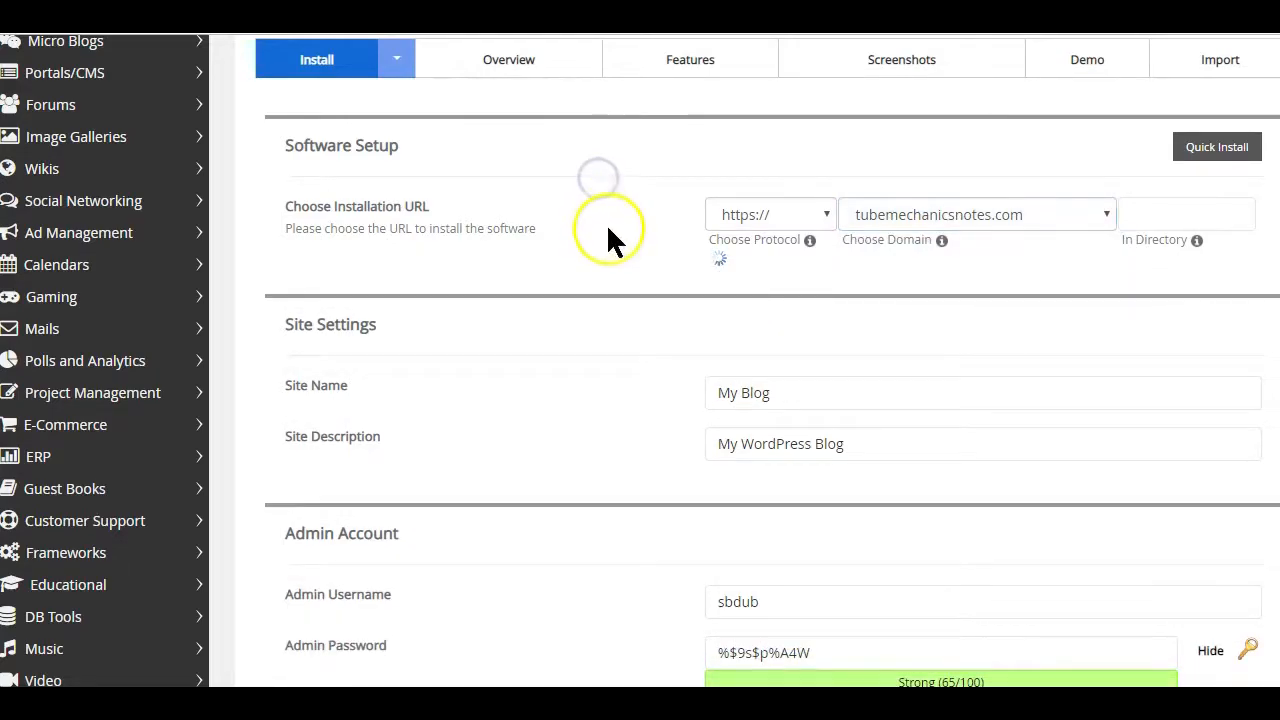
scroll(610, 238, down, 1)
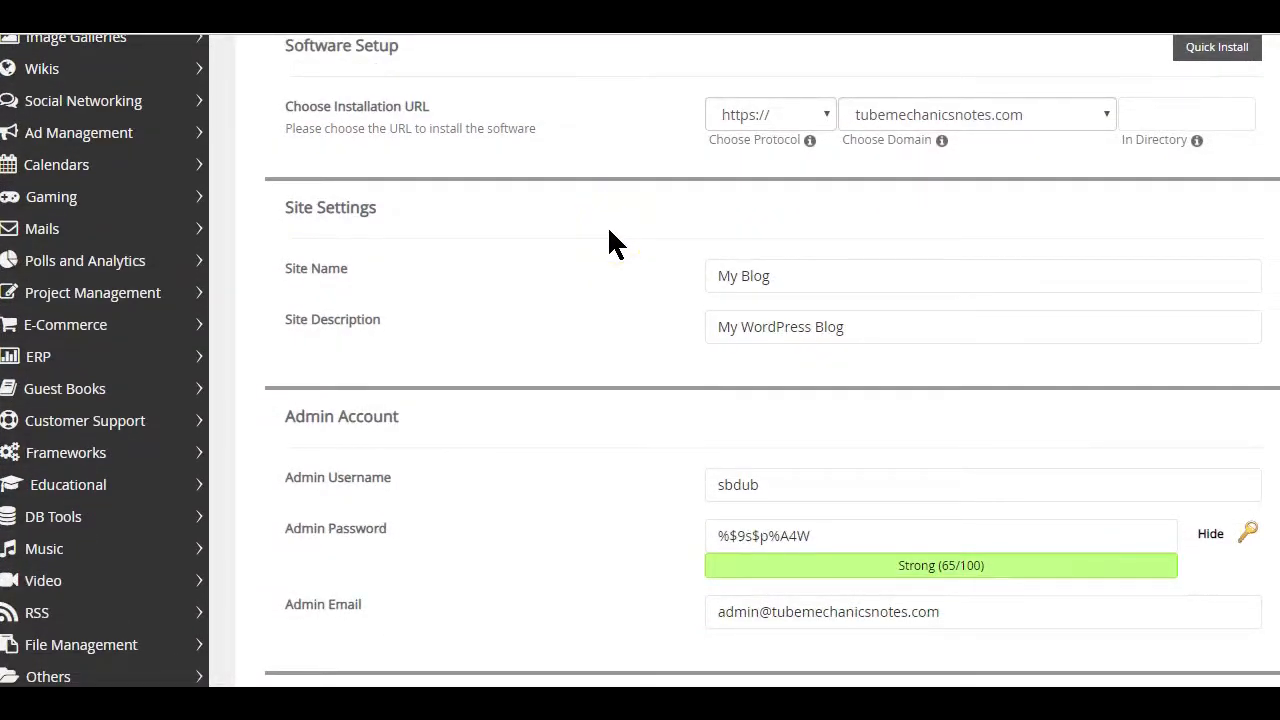
scroll(610, 238, up, 1)
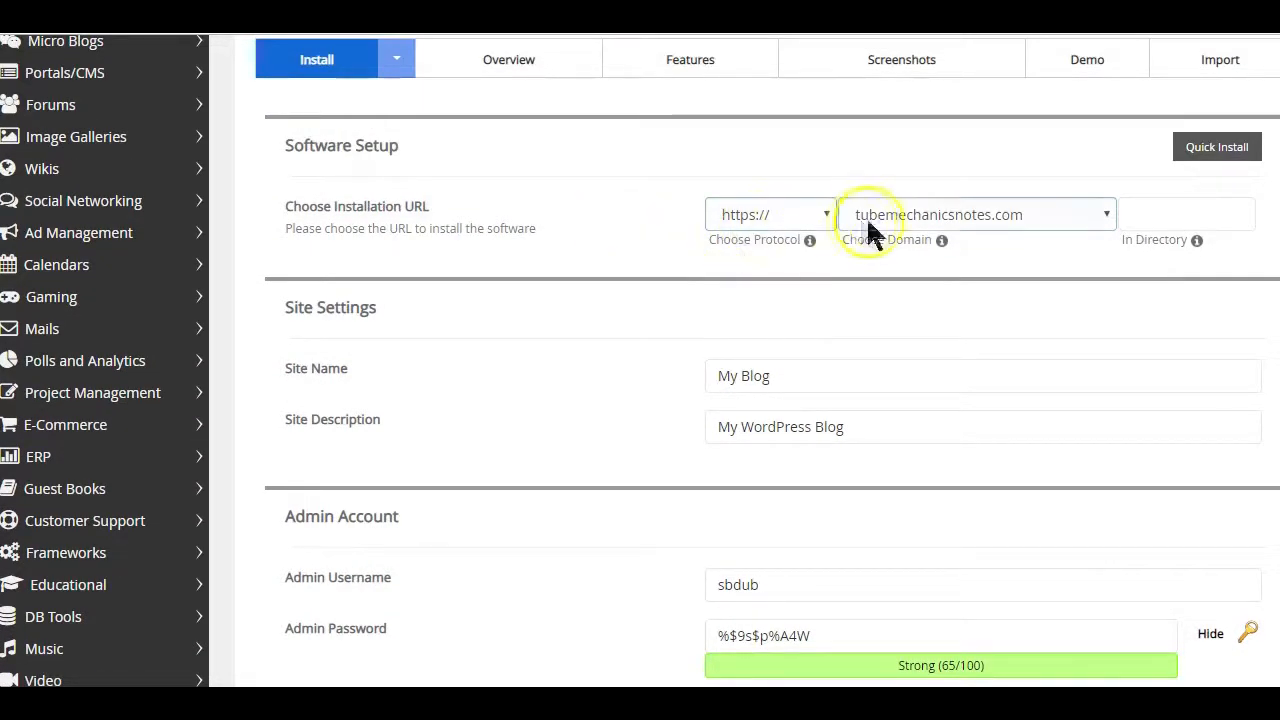
click(893, 217)
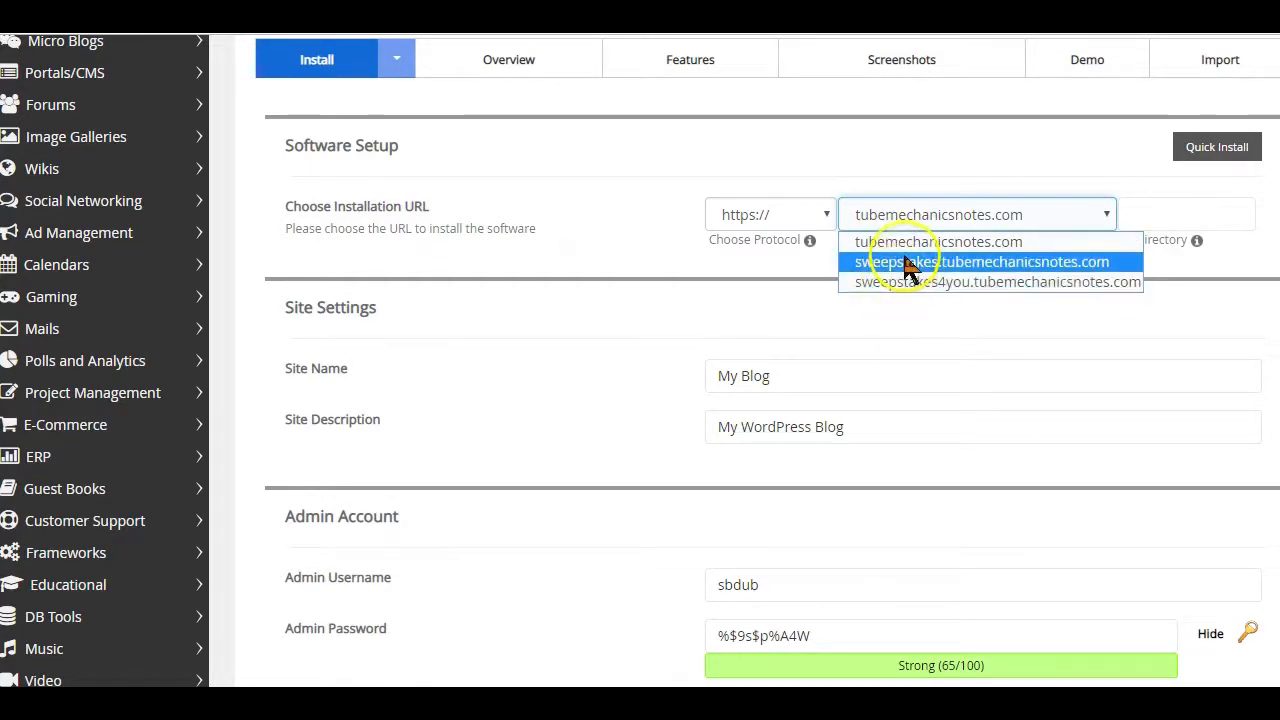
click(636, 288)
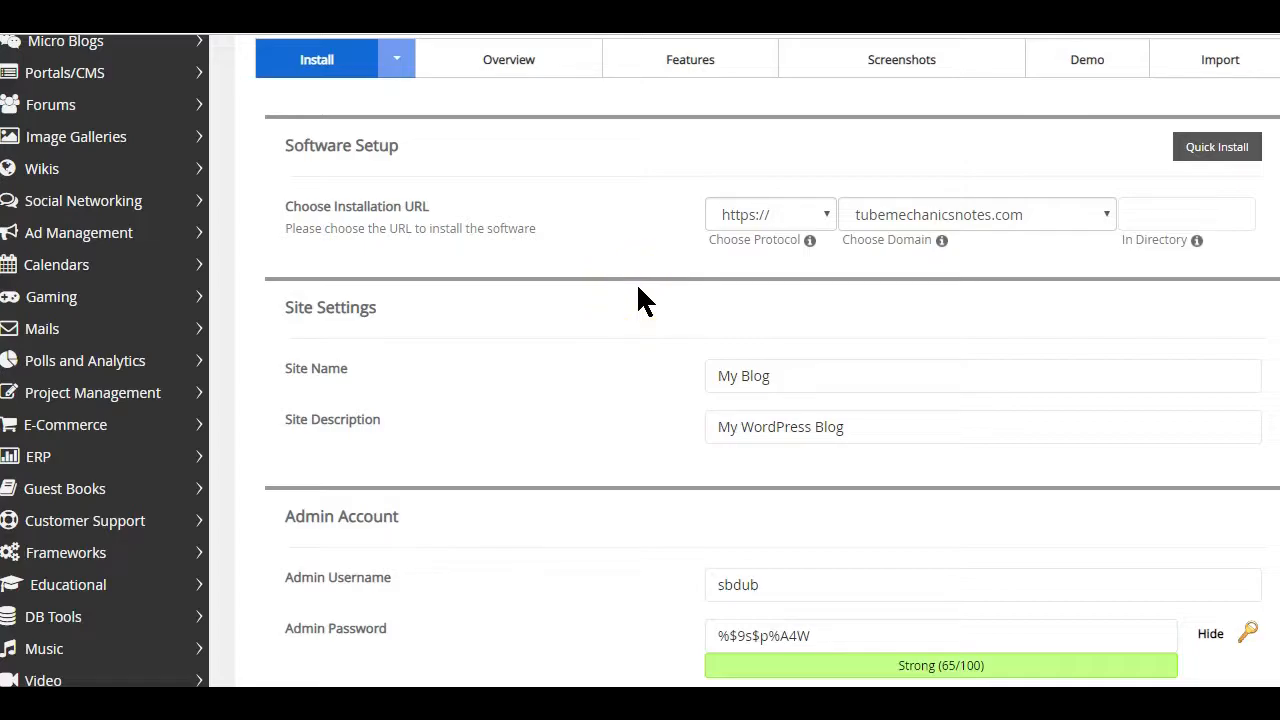
- Review the WordPress - A2 Optimized install form, from the installation URL through the site settings, admin account and language to the end of the form
click(852, 215)
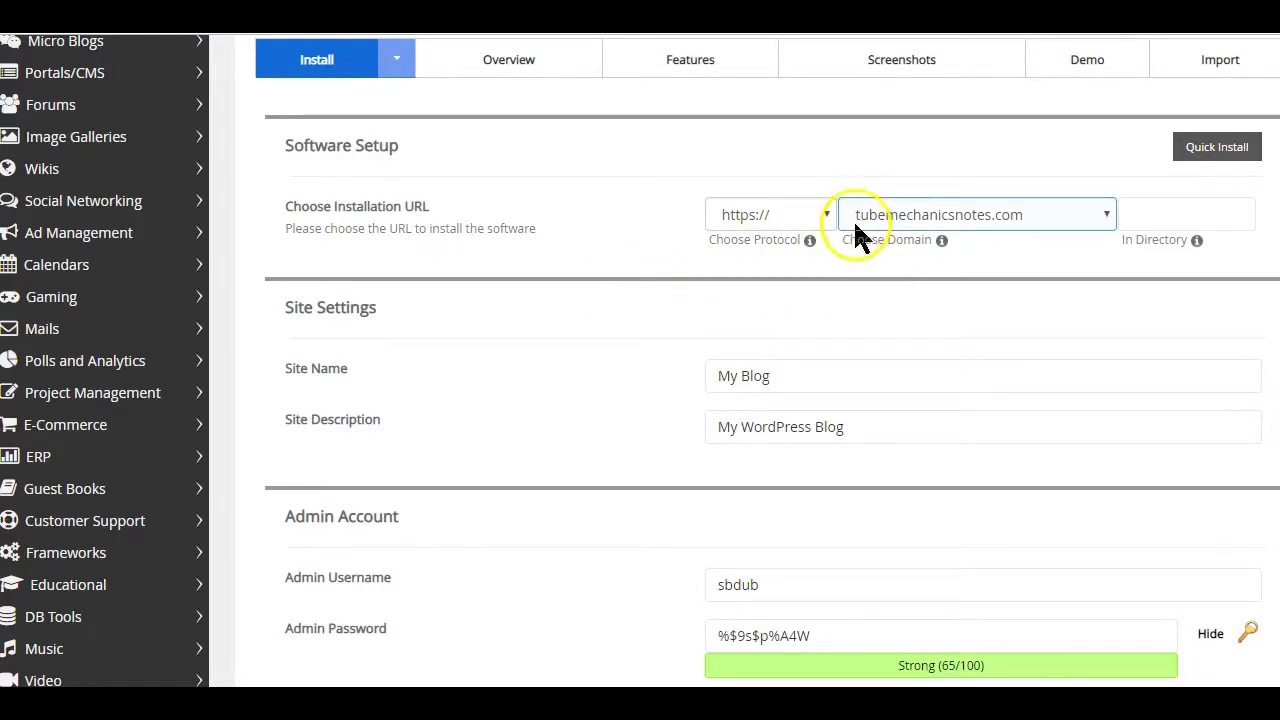
scroll(853, 219, down, 6)
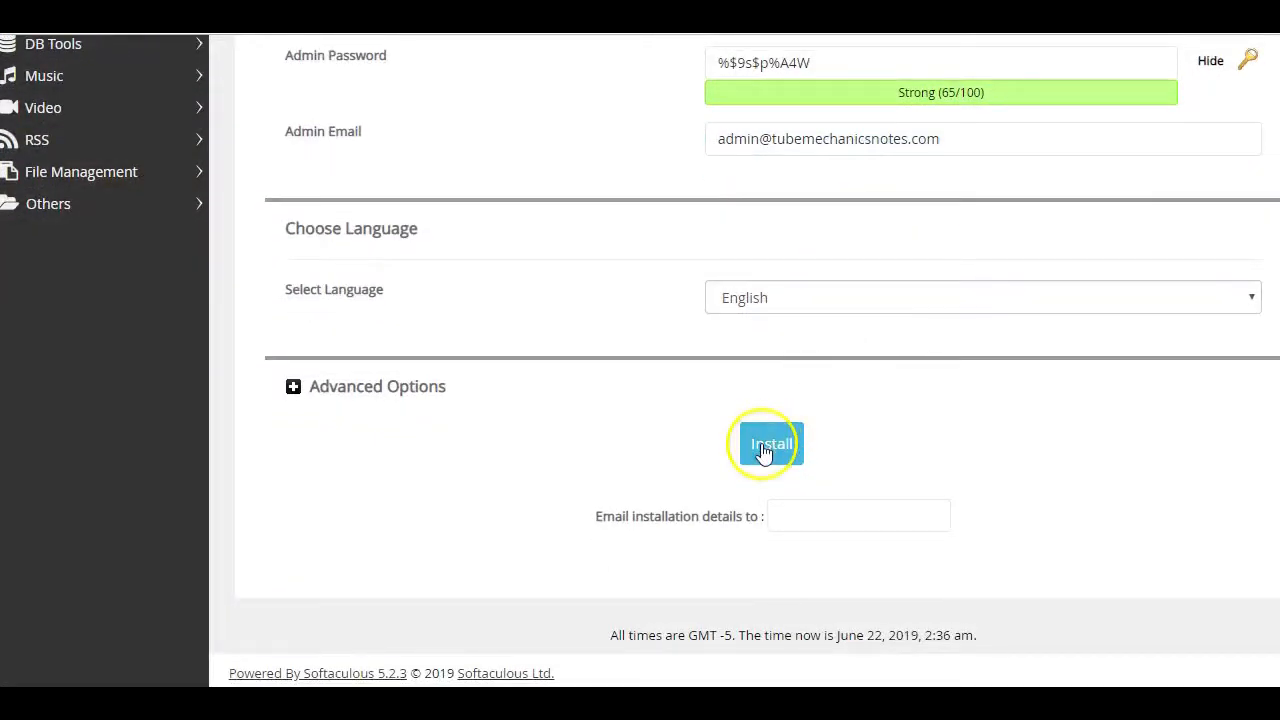
scroll(632, 213, up, 6)
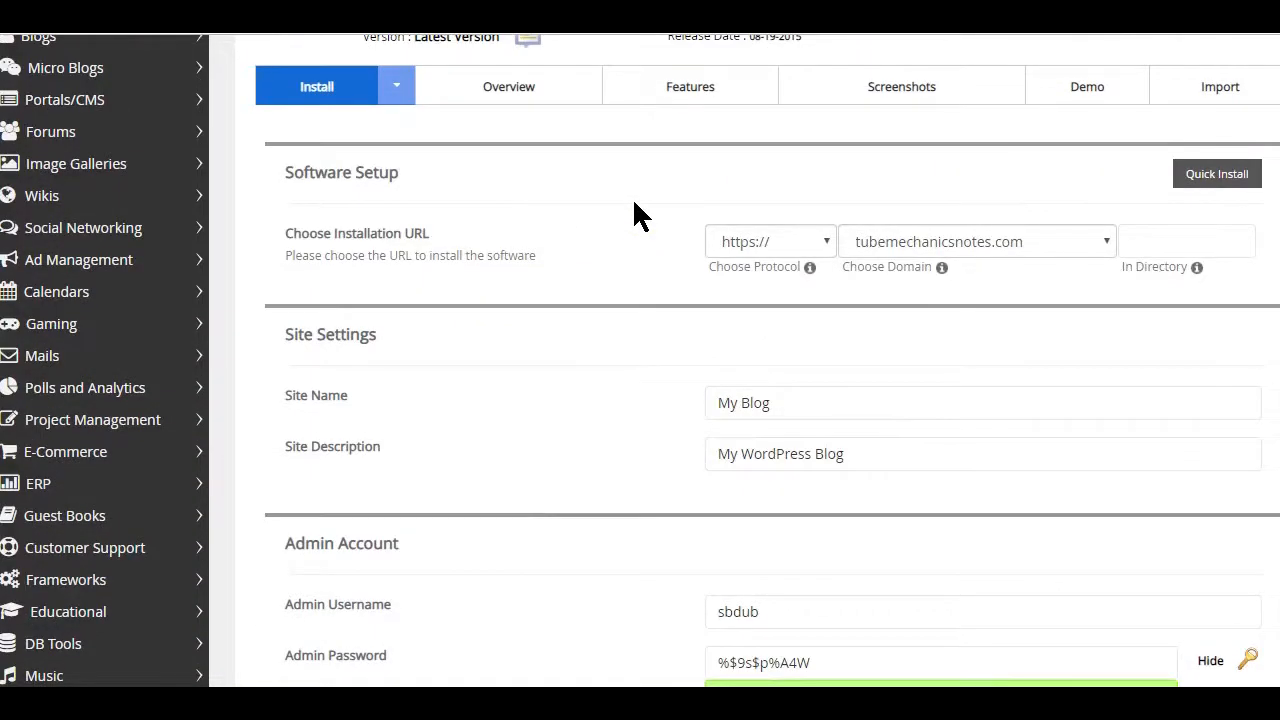
scroll(632, 197, up, 2)
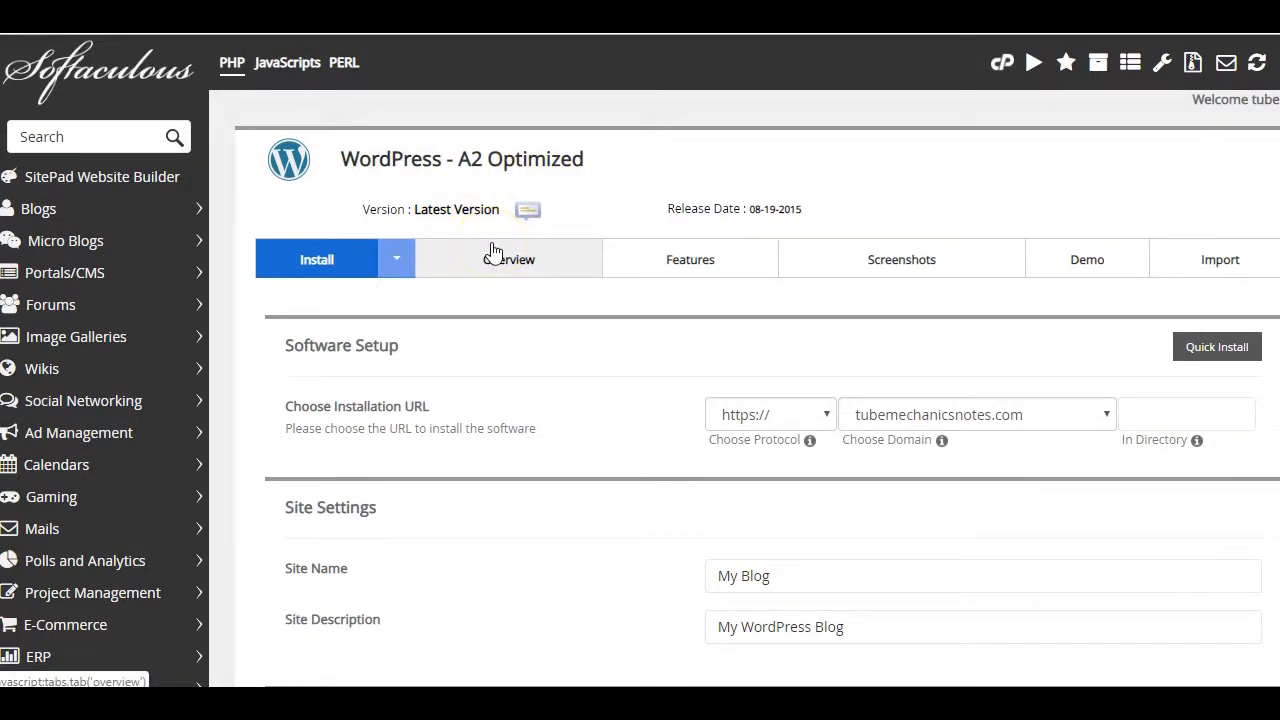
scroll(492, 250, down, 2)
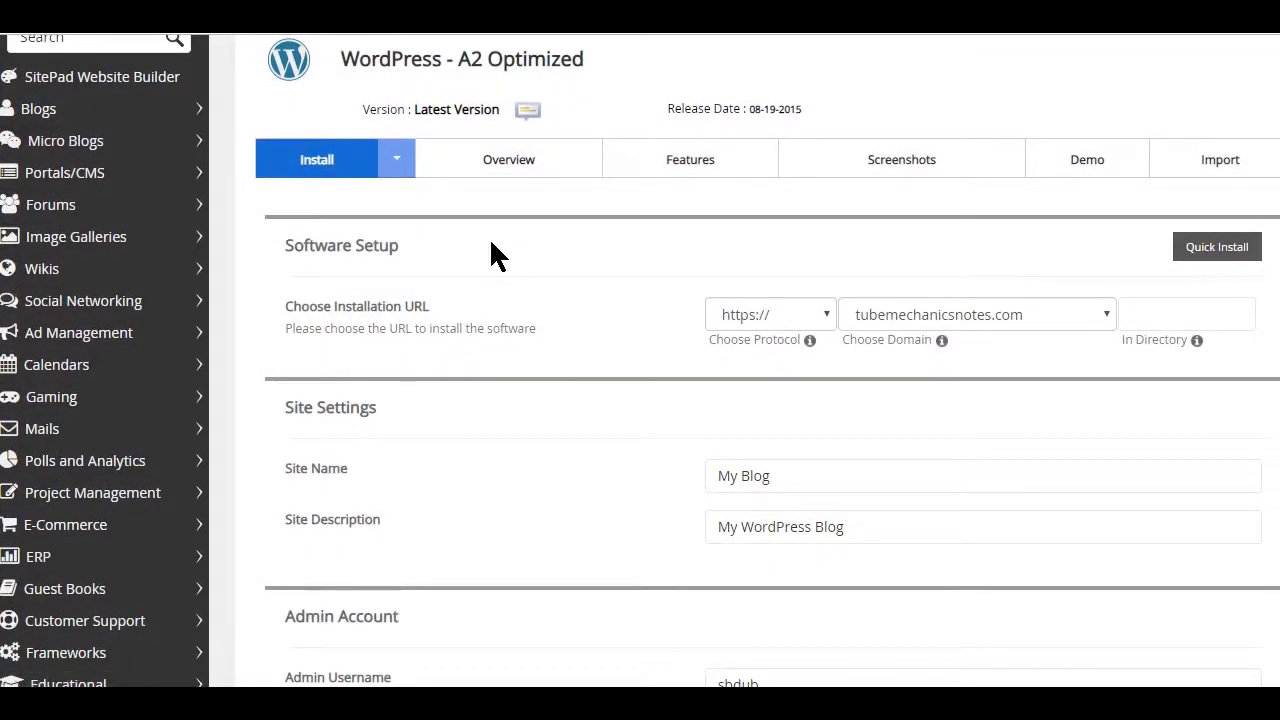
scroll(490, 250, down, 2)
scroll(492, 250, down, 1)
scroll(491, 250, up, 3)
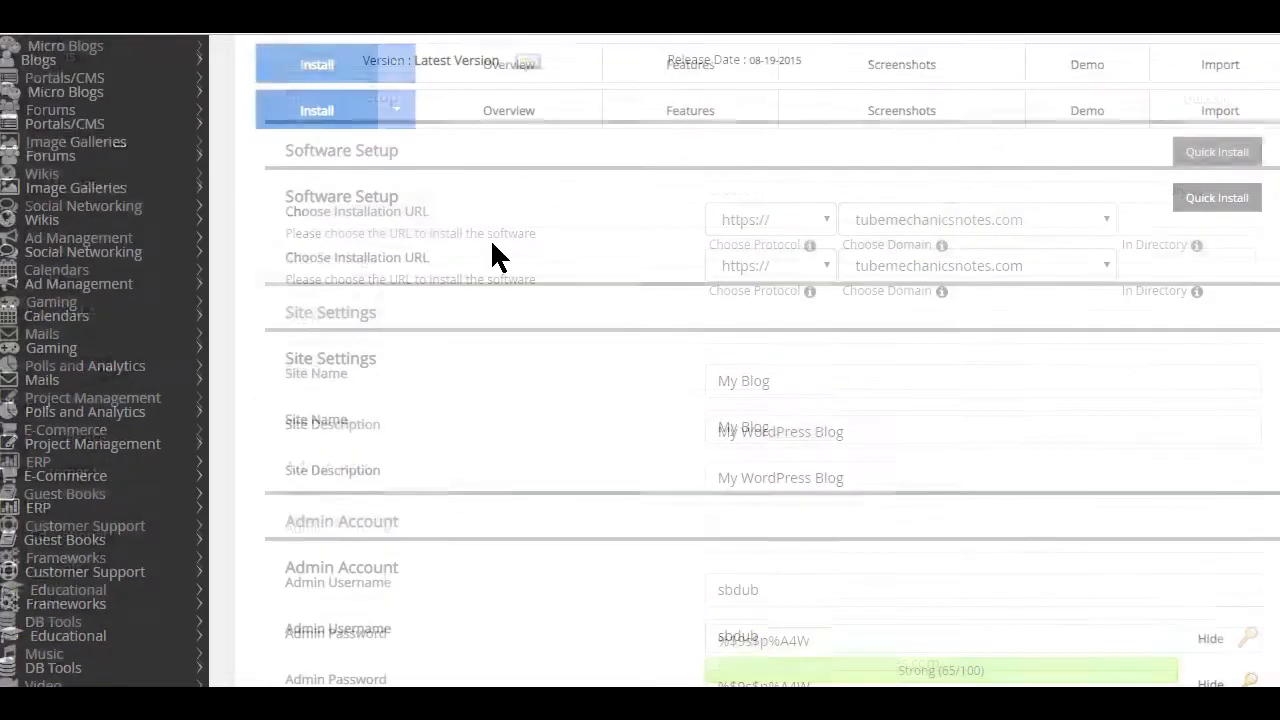